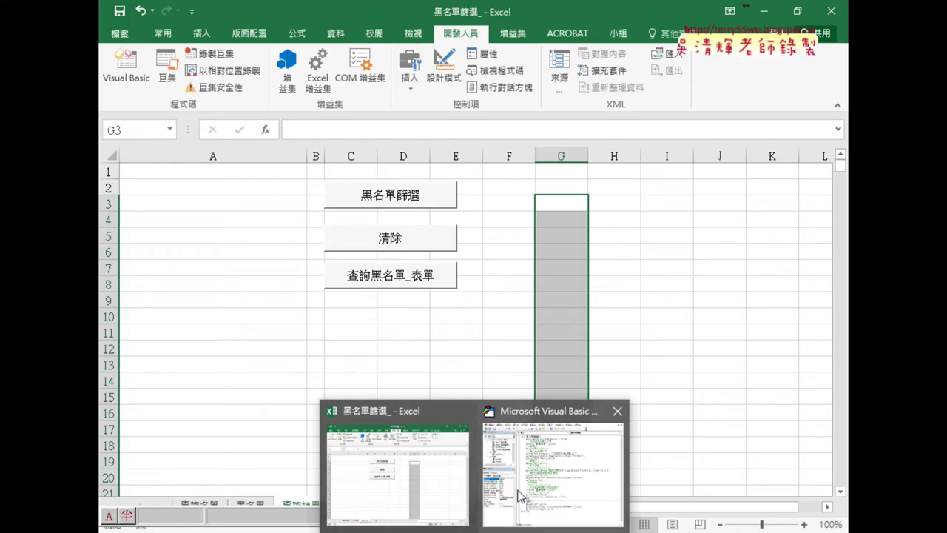
- In Module1, delete the commented Range("A1").Select line and copy Range("B2").Select into its place, indented
left_click(537, 485)
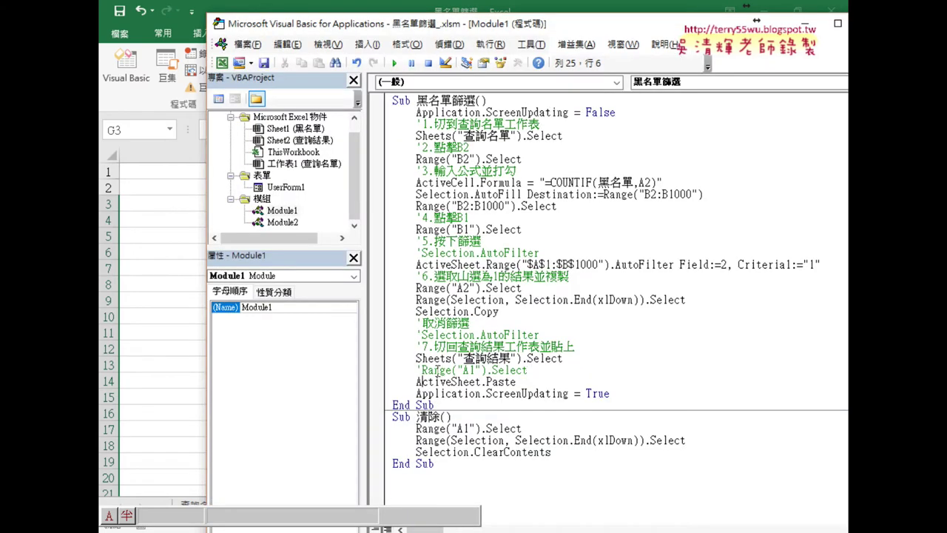
left_click_drag(529, 370, 387, 370)
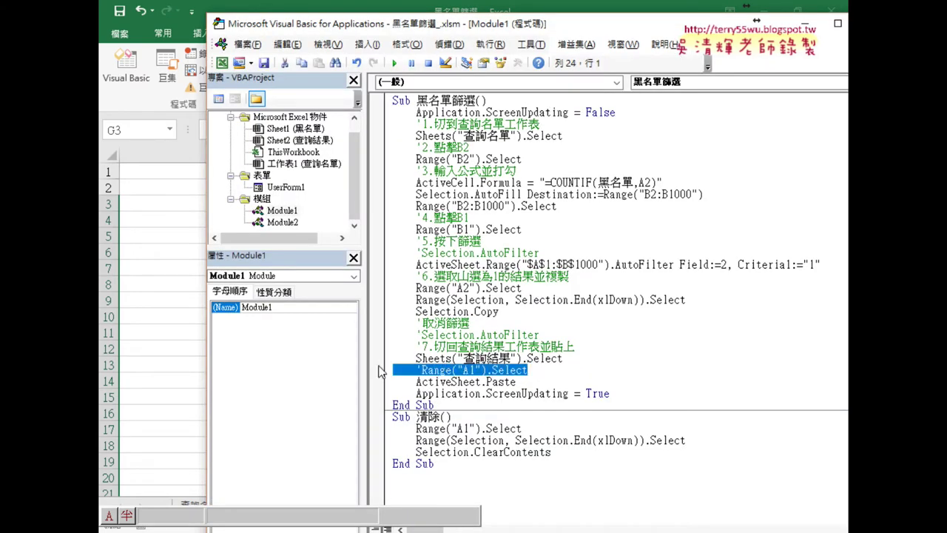
key("Delete")
left_click_drag(530, 159, 416, 159)
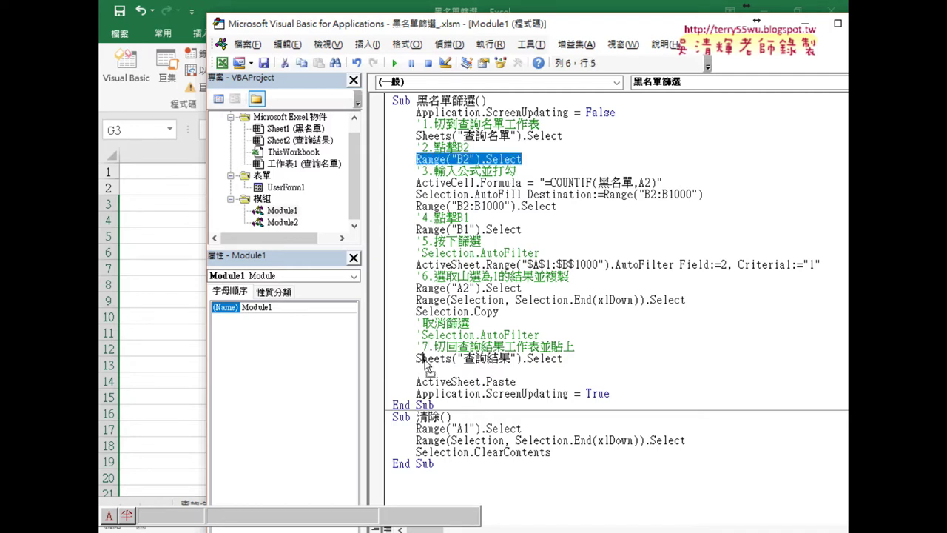
left_click_drag(418, 375, 419, 374)
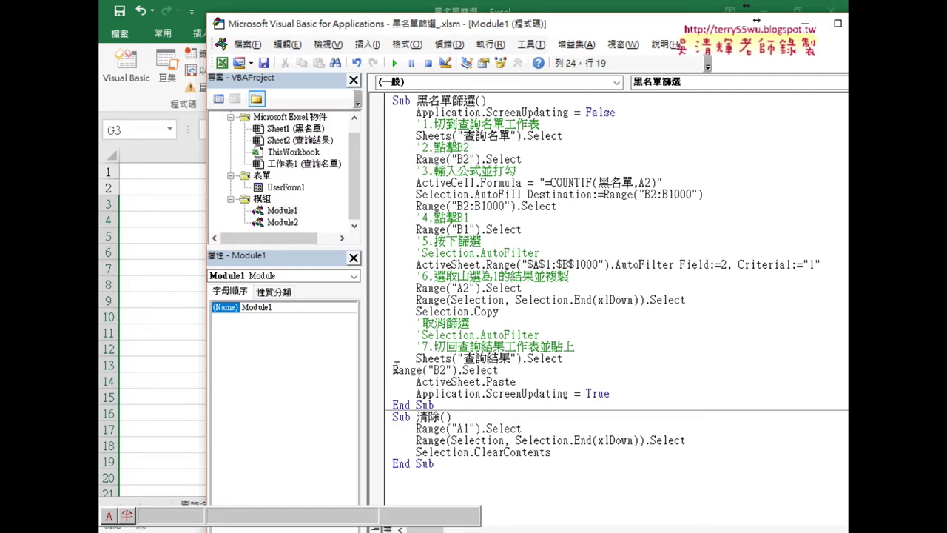
key("Tab")
- Change B2 to A1 in the copied line and review the lines that paste into 查詢結果
left_click_drag(460, 370, 452, 370)
double_click(462, 370)
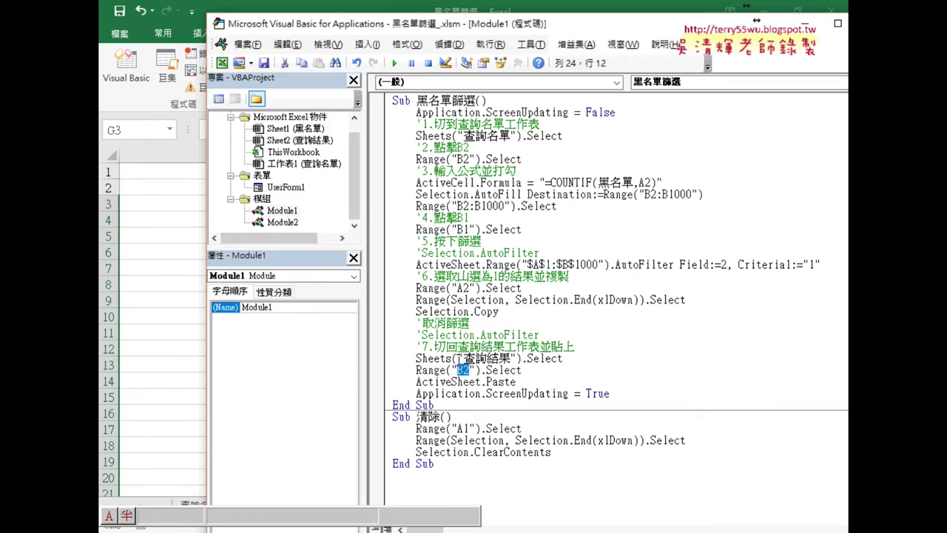
type("A1")
left_click_drag(523, 370, 416, 371)
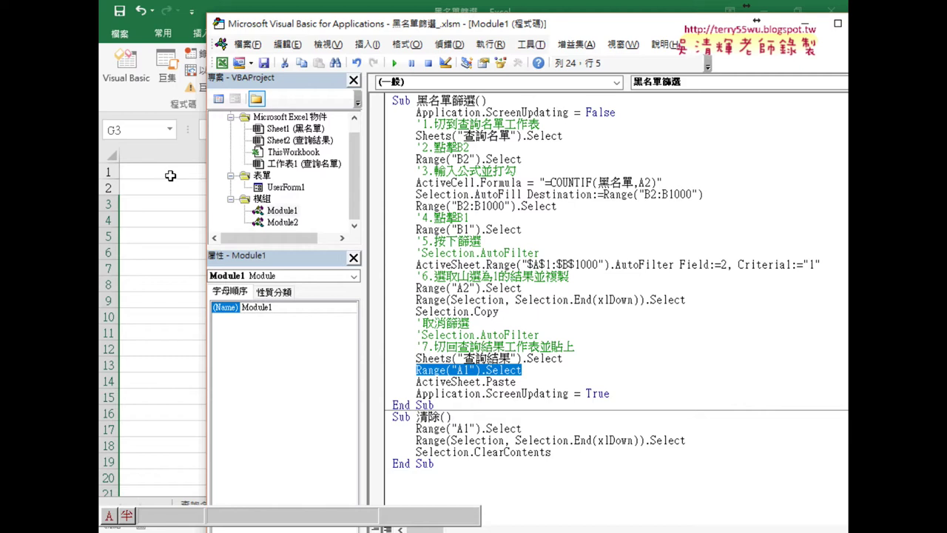
left_click_drag(517, 382, 393, 354)
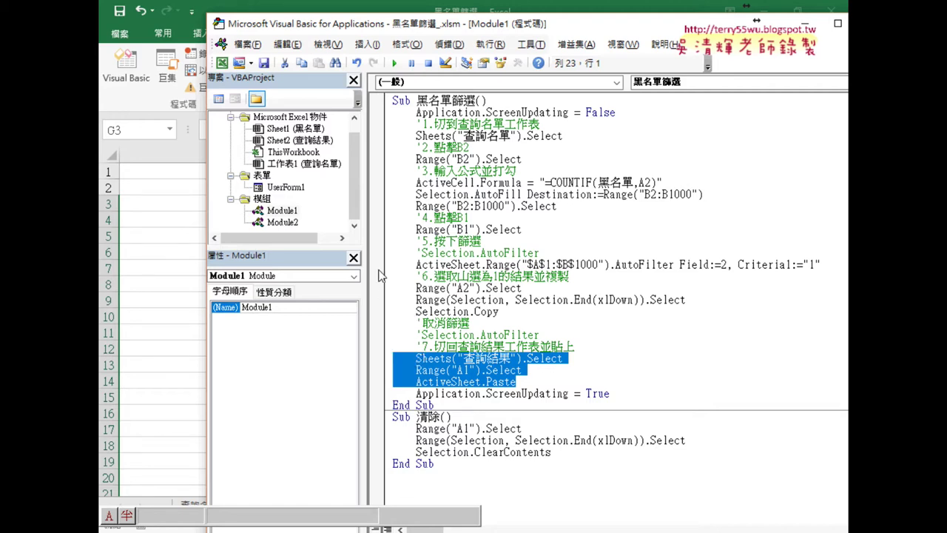
left_click(511, 288)
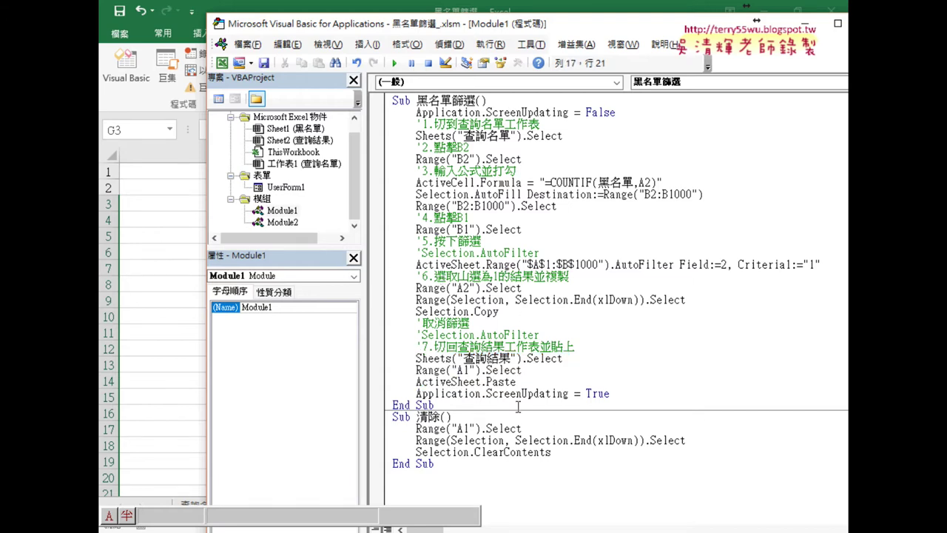
- On the 查詢結果 sheet, run the 黑名單篩選 button and then the 清除 button
left_click(505, 441)
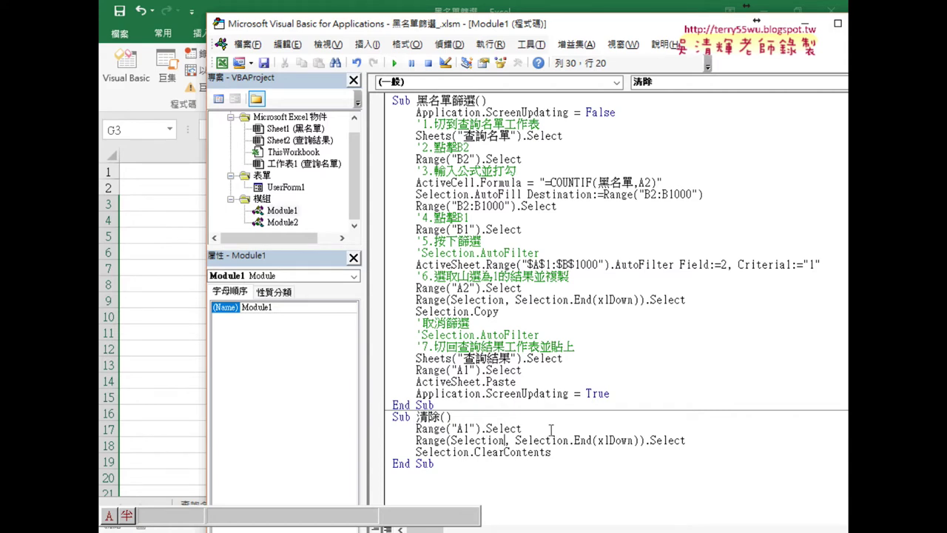
left_click(735, 438)
left_click(574, 466)
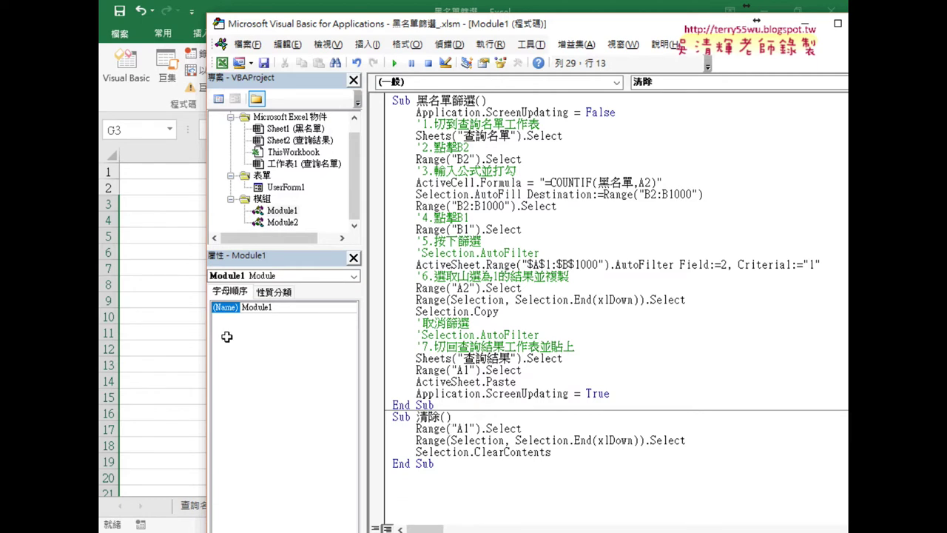
left_click(157, 314)
left_click(384, 198)
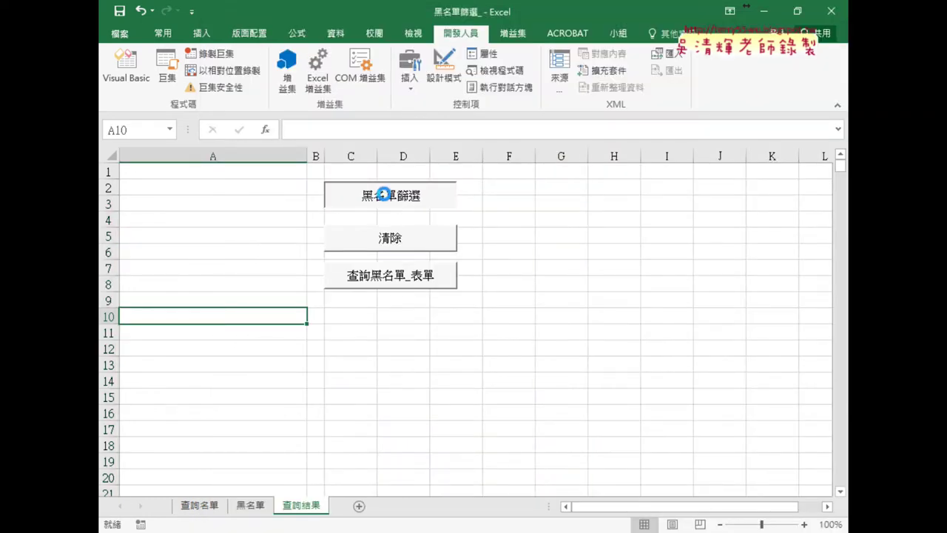
left_click(398, 243)
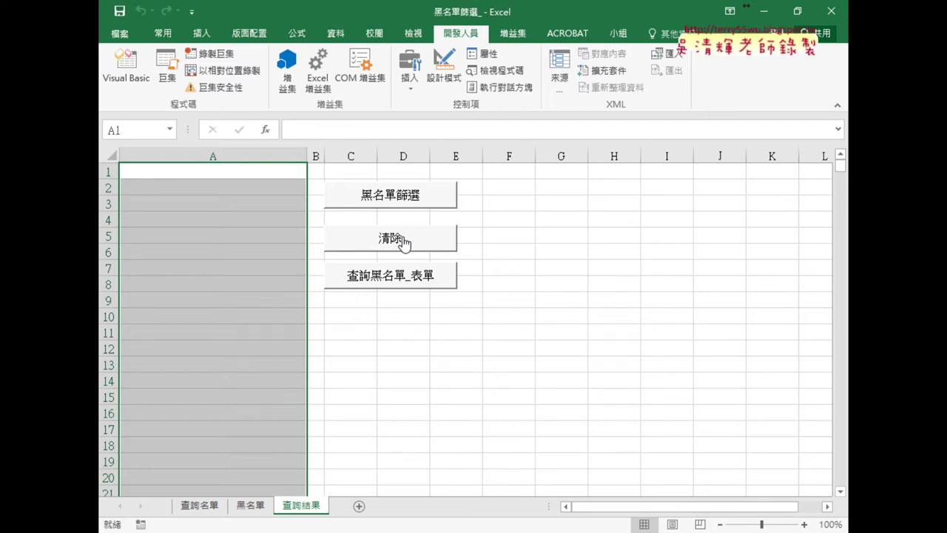
- Open the 清除 button's macro in the VBA editor through 指定巨集 > 編輯
right_click(403, 243)
left_click(456, 372)
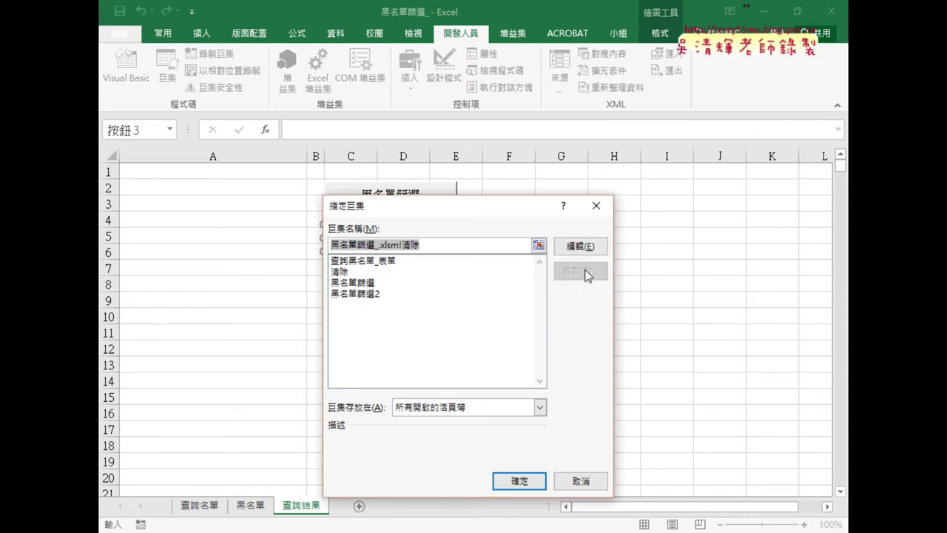
left_click(580, 246)
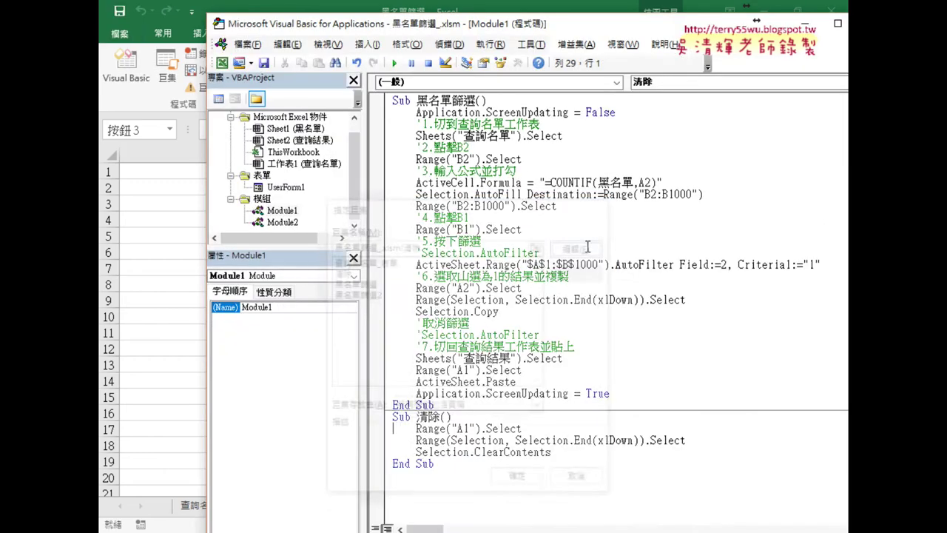
left_click(482, 429)
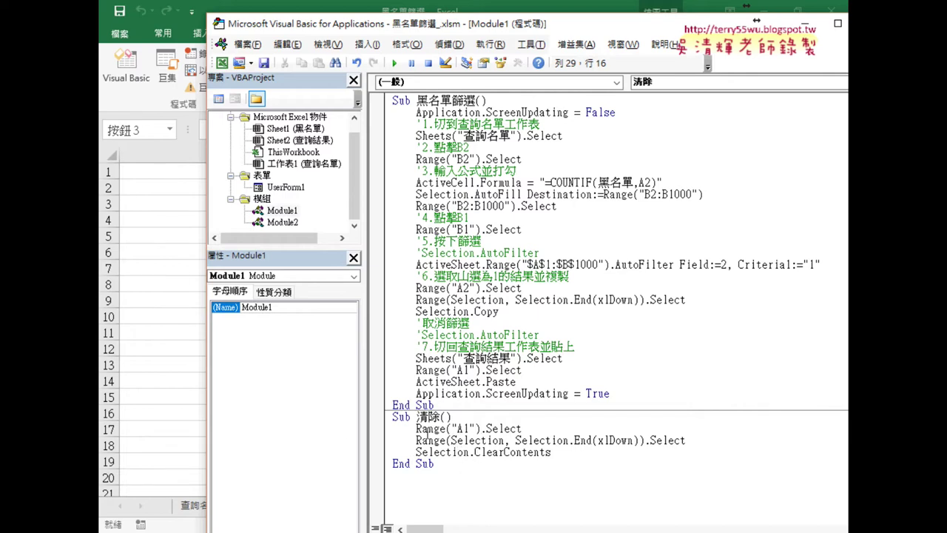
- Delete the extra .Select and Selection. parts from the 清除 macro's range lines
left_click(417, 428)
left_click_drag(417, 429, 683, 443)
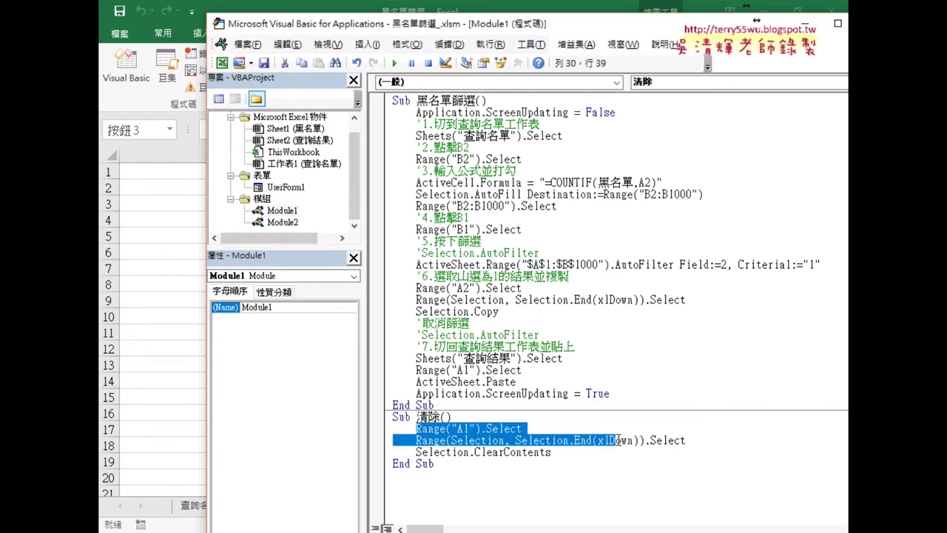
left_click(456, 452)
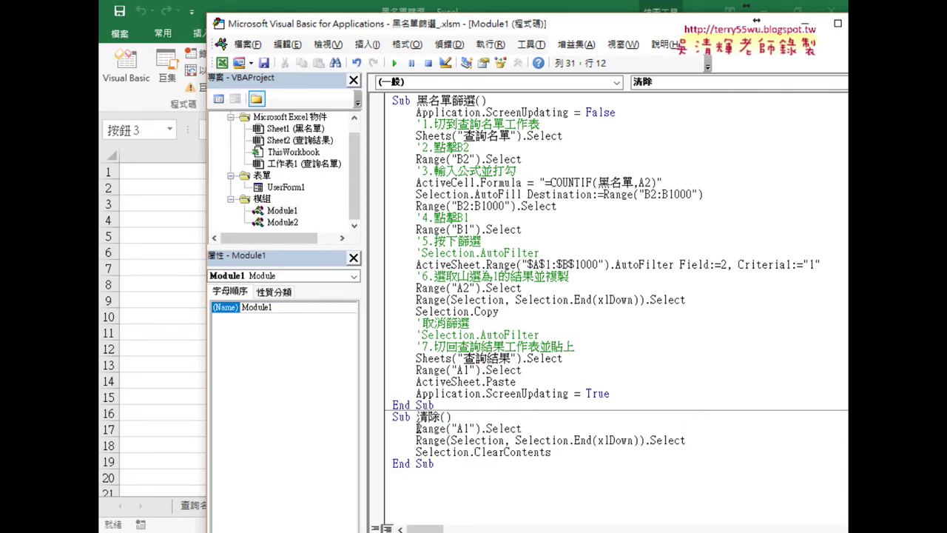
left_click(481, 428)
left_click_drag(481, 429, 474, 452)
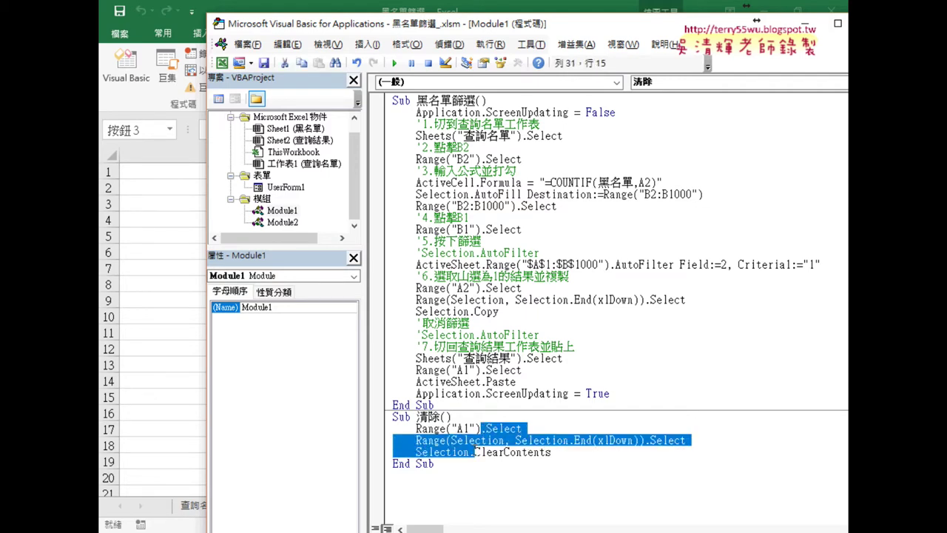
key("Delete")
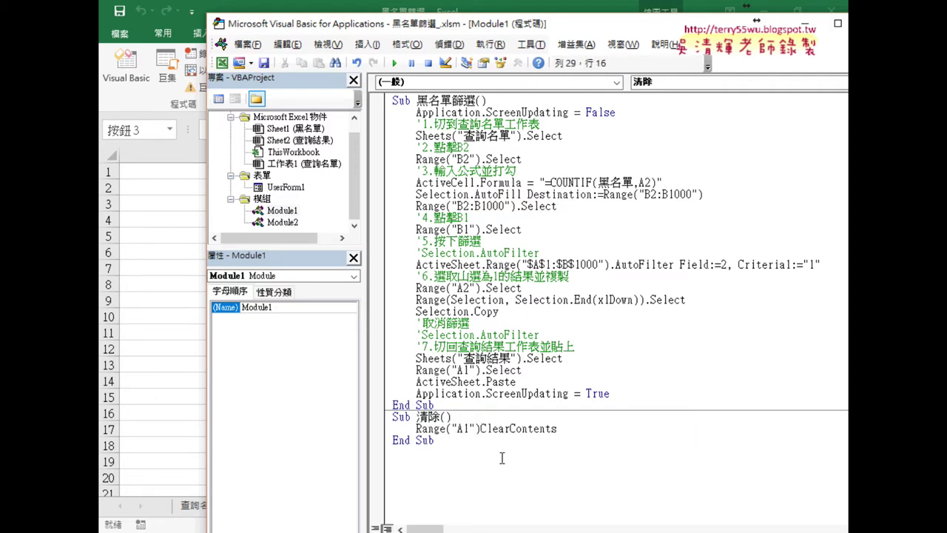
- Make the line Range("A:A").ClearContents, then run the 黑名單篩選 macro
type(".")
key("Escape")
key("Left")
key("Left")
key("Left")
key("Delete")
type(":A")
key("Left")
key("Left")
key("Left")
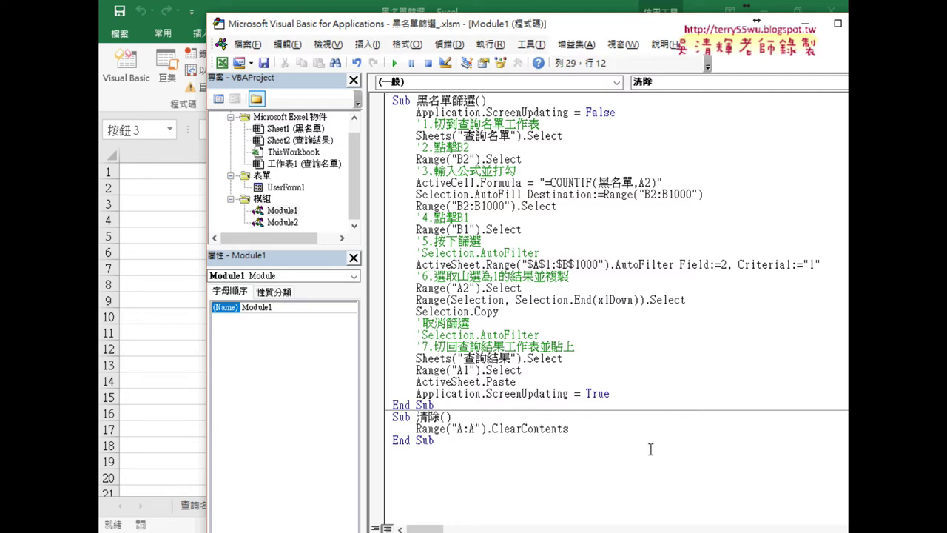
left_click(459, 428)
left_click(504, 159)
left_click(395, 63)
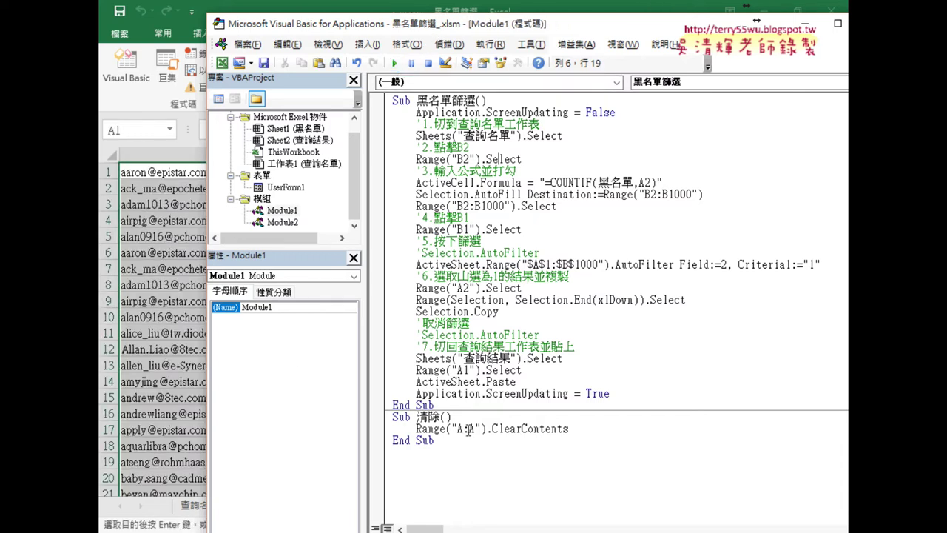
- Run the 清除 macro and confirm Range("A:A").ClearContents empties column A of the sheet
mouse_move(527, 32)
left_mouse_down()
mouse_move(716, 26)
mouse_move(676, 23)
left_mouse_up()
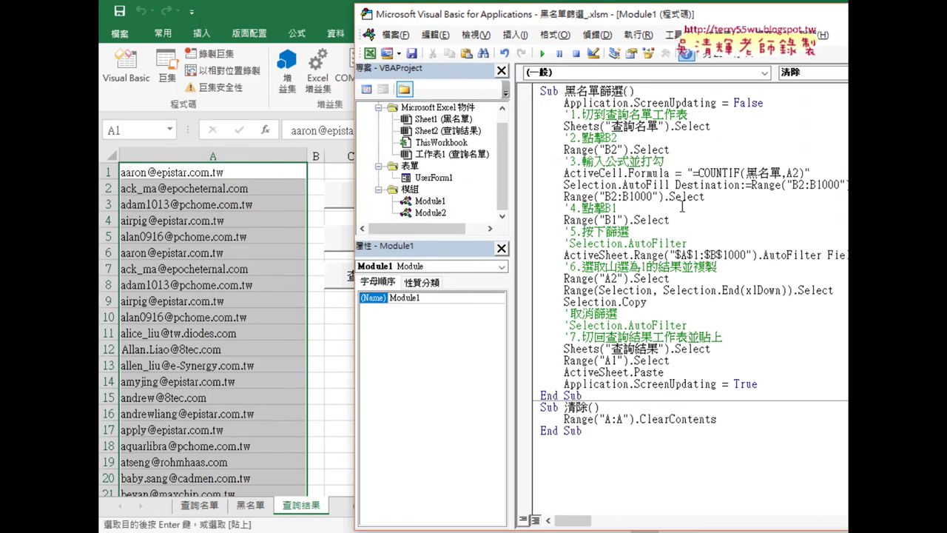
left_click(544, 55)
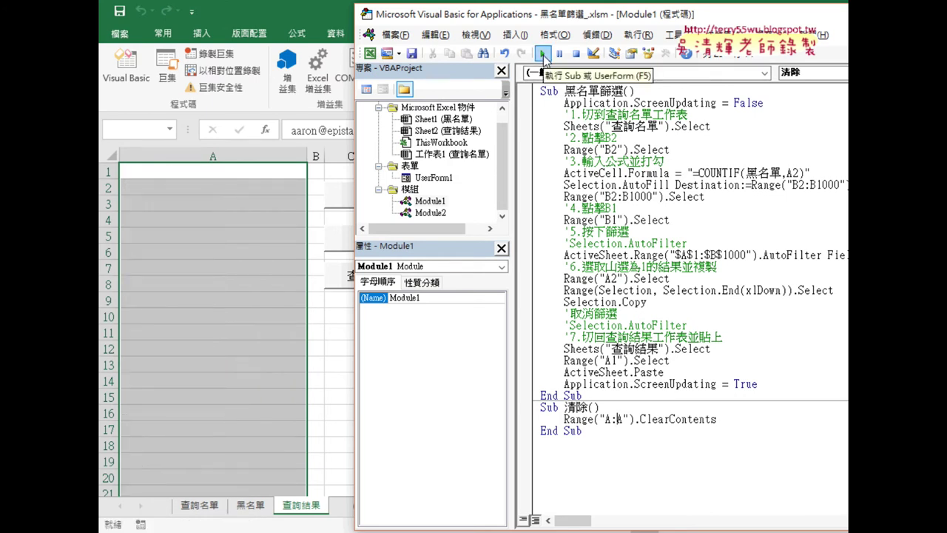
left_click_drag(564, 419, 636, 420)
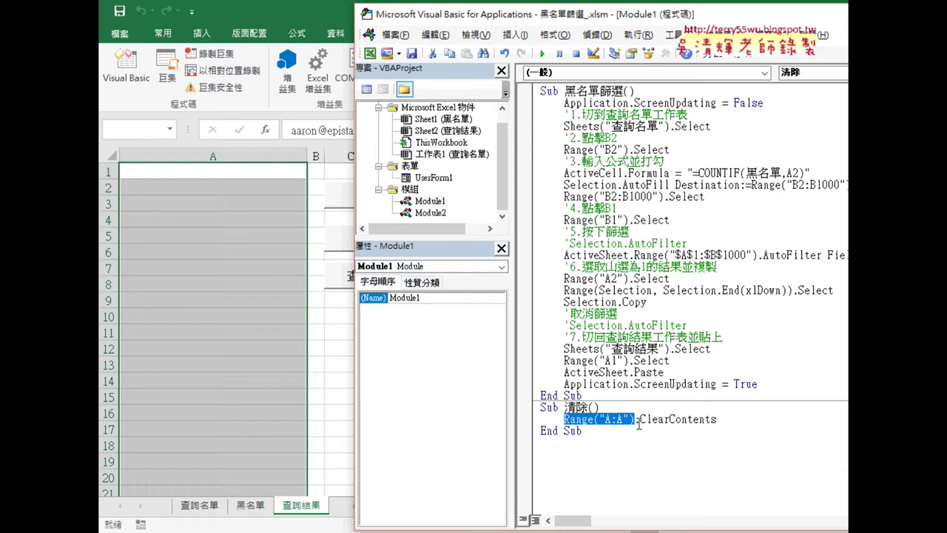
left_click(725, 420)
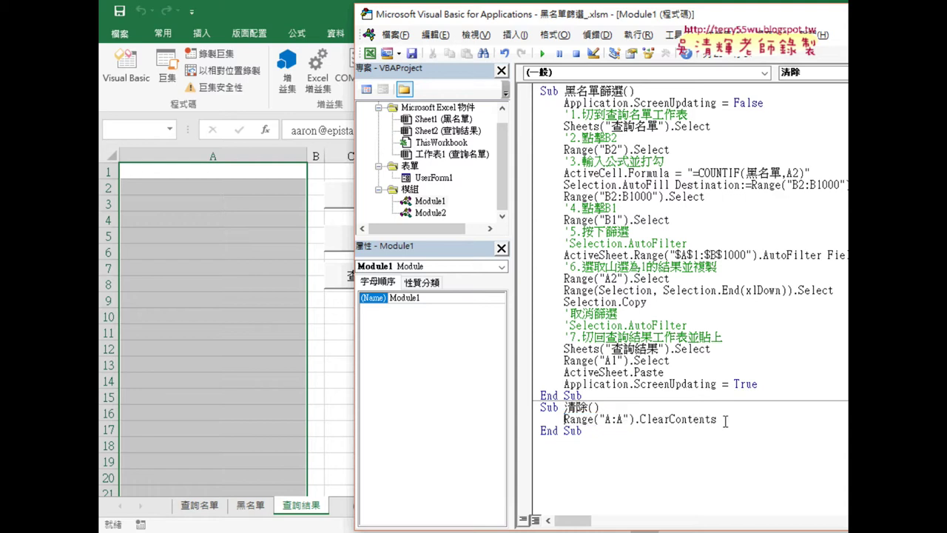
- Comment out the Range("A:A") line and add Columns("A").ClearContents below it
left_click(564, 419)
type("'")
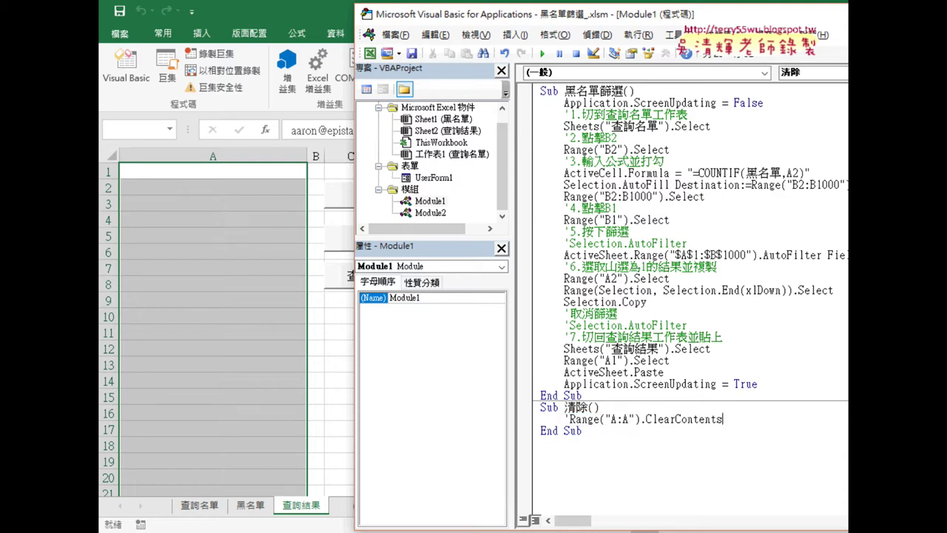
key("Return")
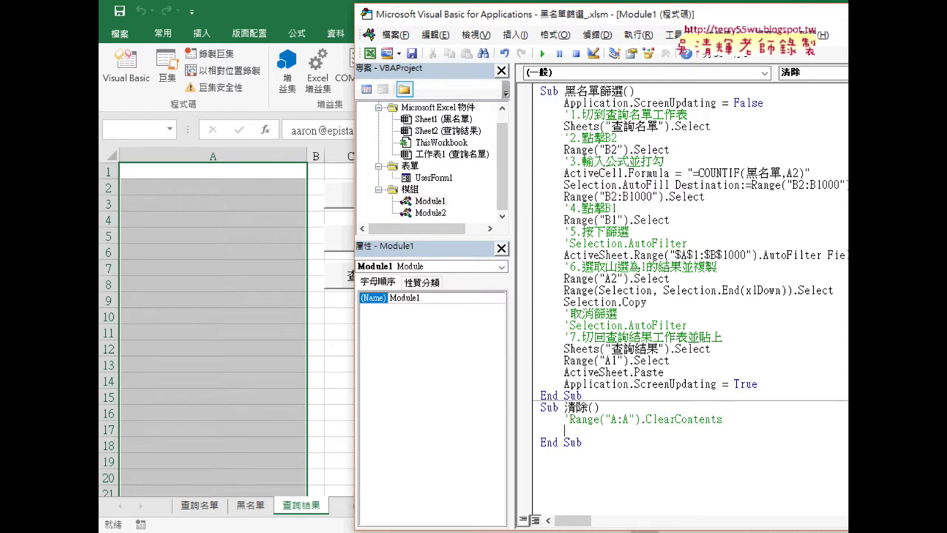
type("columns")
type("(")
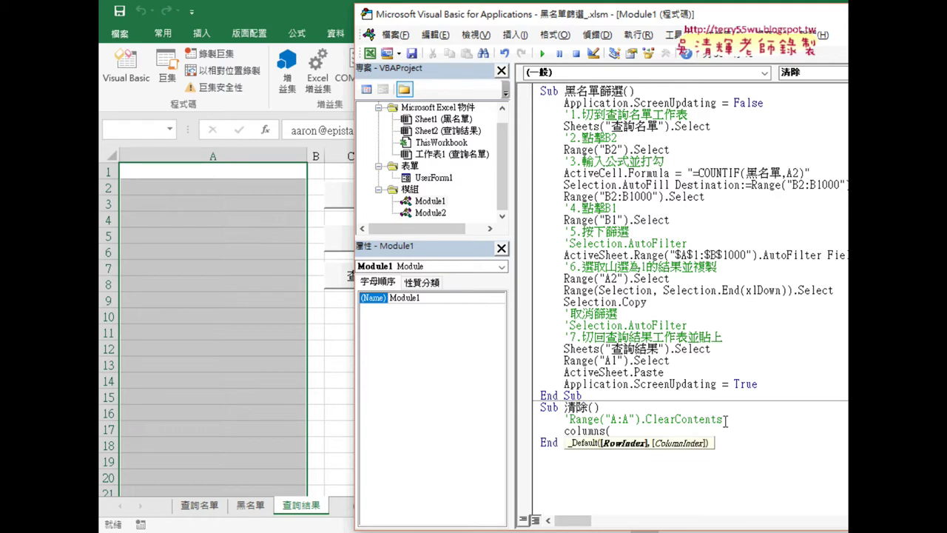
type("\"A")
type("\")")
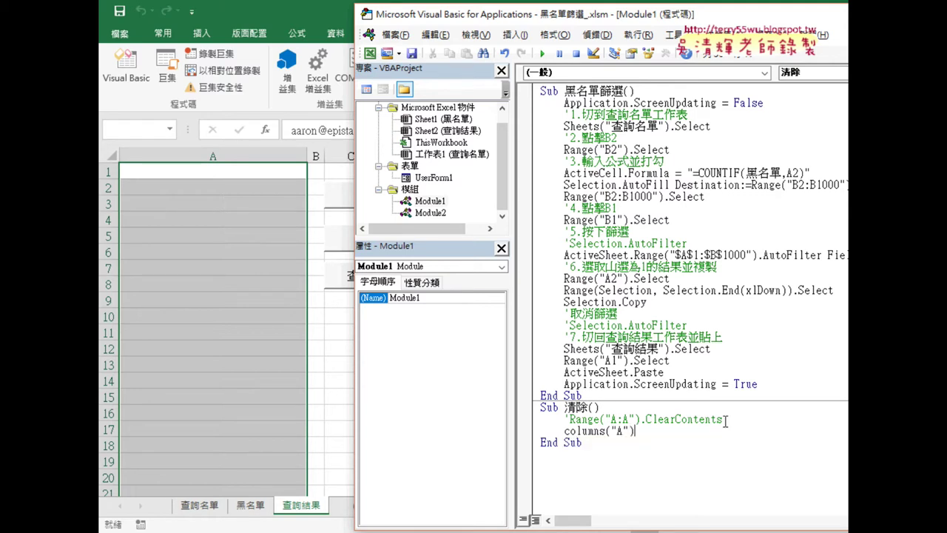
type(".")
key("BackSpace")
left_click_drag(723, 420, 641, 419)
key("ctrl+c")
key("ctrl+v")
left_click(700, 460)
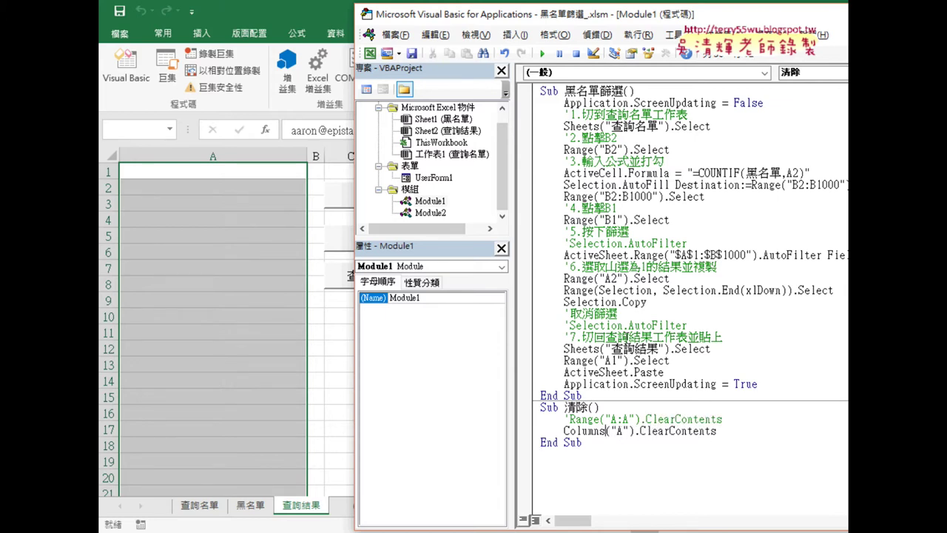
- Run 黑名單篩選 then 清除 to test, and select the "A" argument in Columns("A")
left_click(627, 335)
left_click(547, 53)
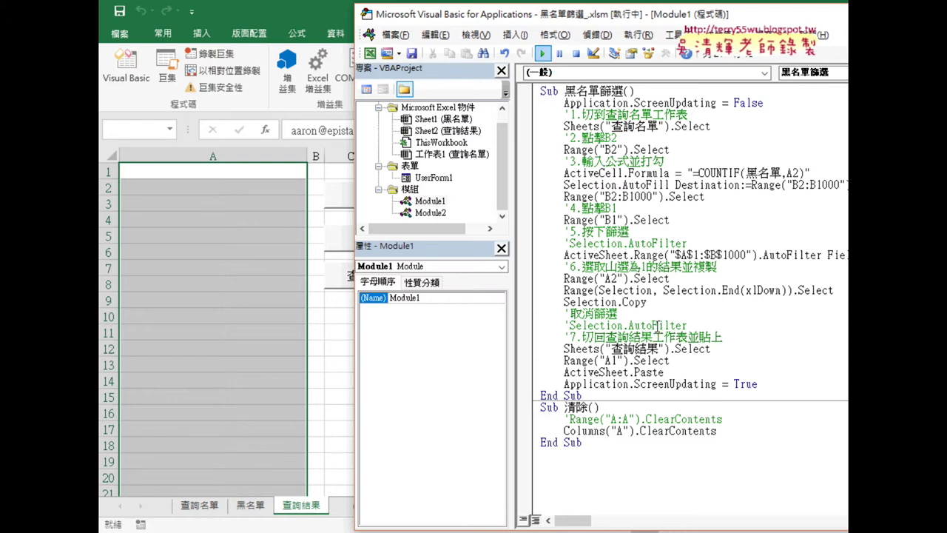
left_click(611, 431)
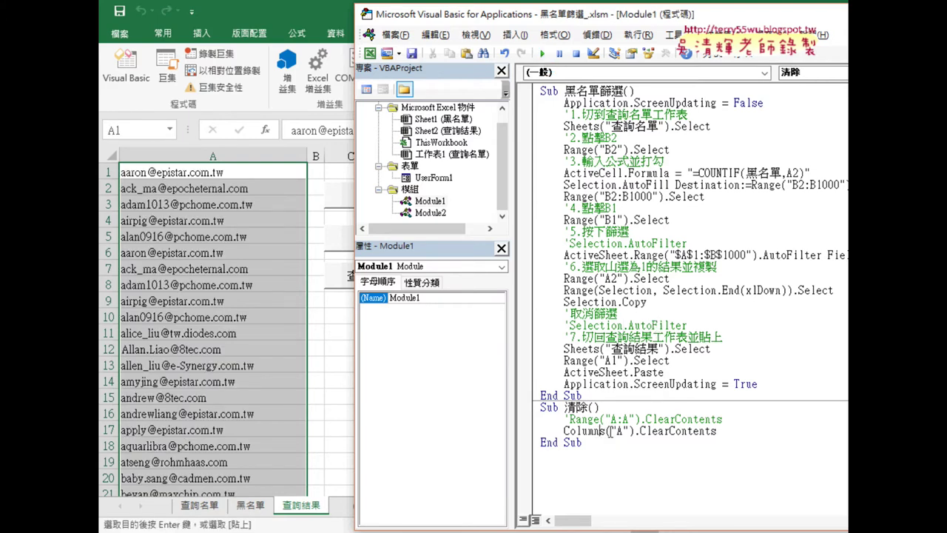
double_click(613, 431)
left_click(576, 431)
left_click(543, 55)
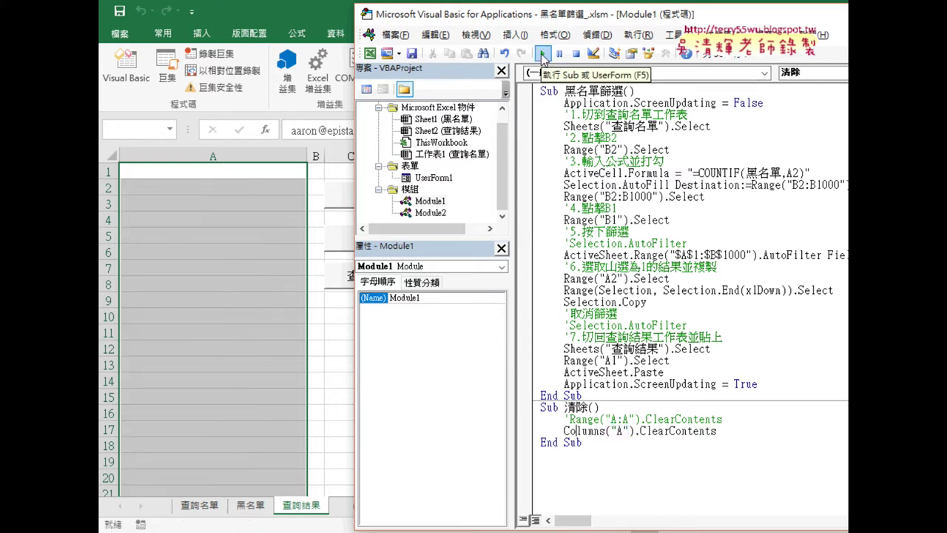
double_click(714, 431)
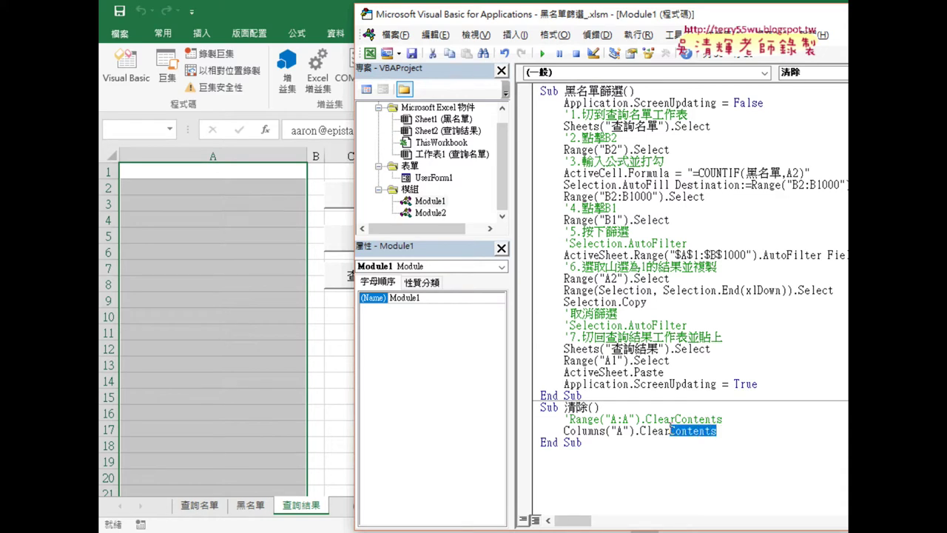
left_click_drag(564, 431, 609, 431)
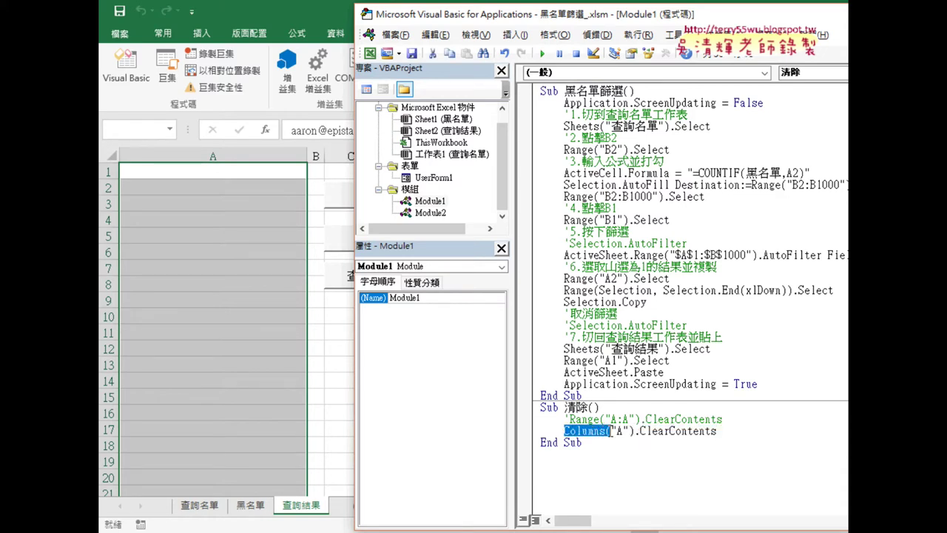
left_click_drag(716, 431, 641, 431)
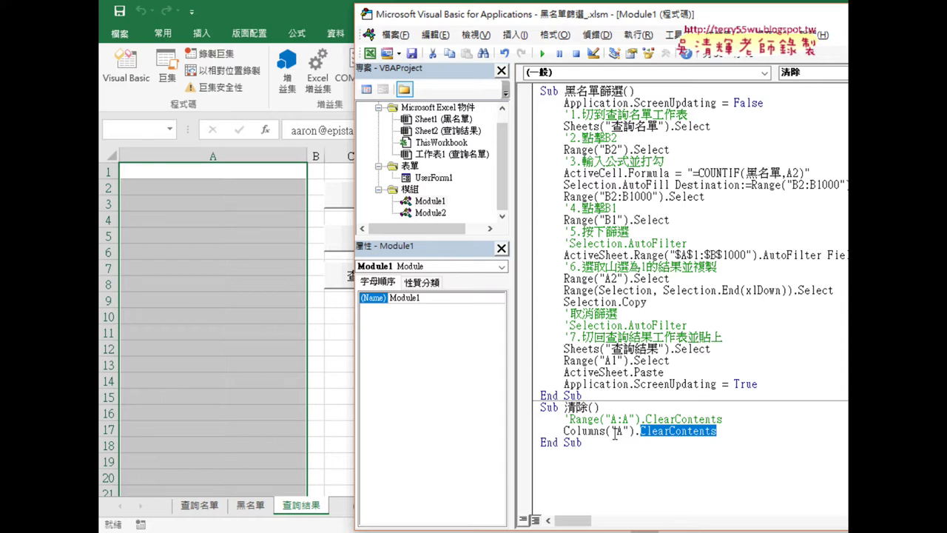
left_click_drag(611, 431, 628, 430)
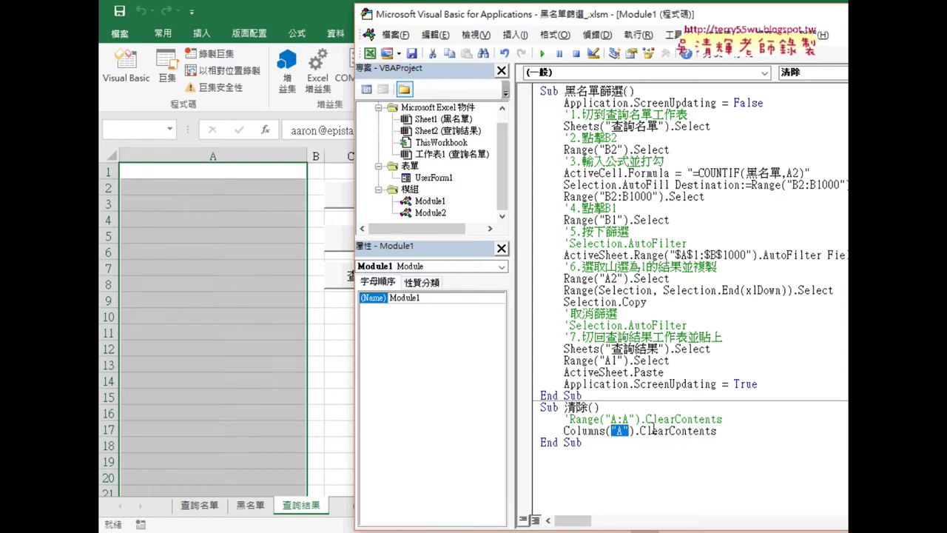
- Change the argument to Columns(1) and test it by running 黑名單篩選 and 清除
type("1")
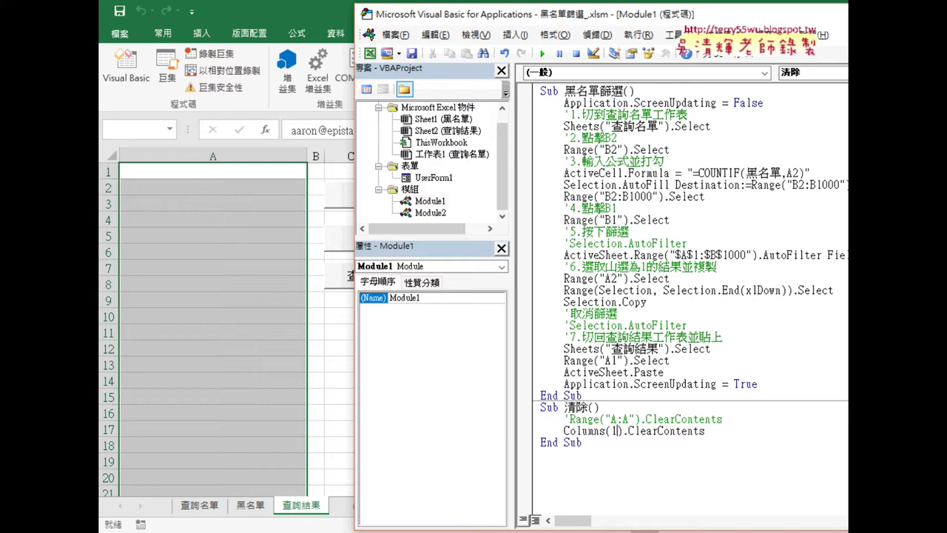
left_click(675, 339)
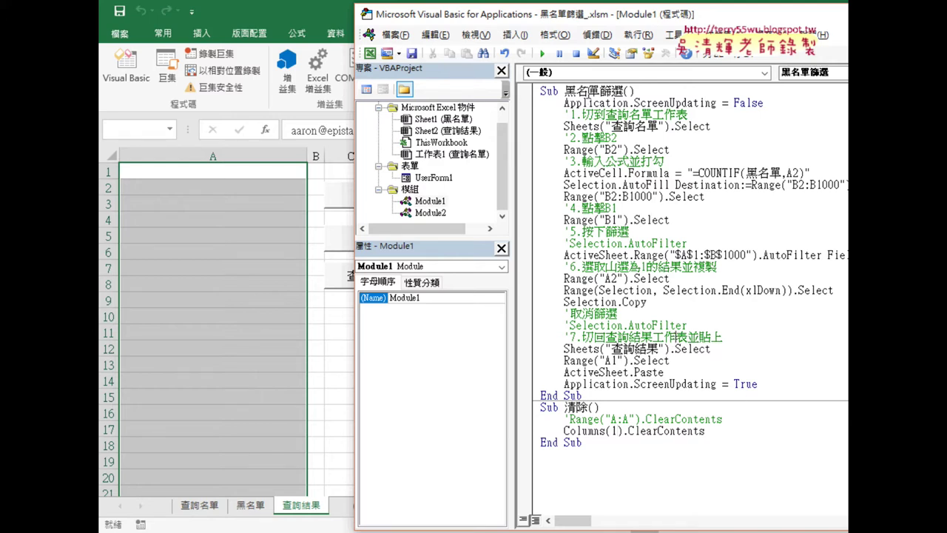
left_click(542, 54)
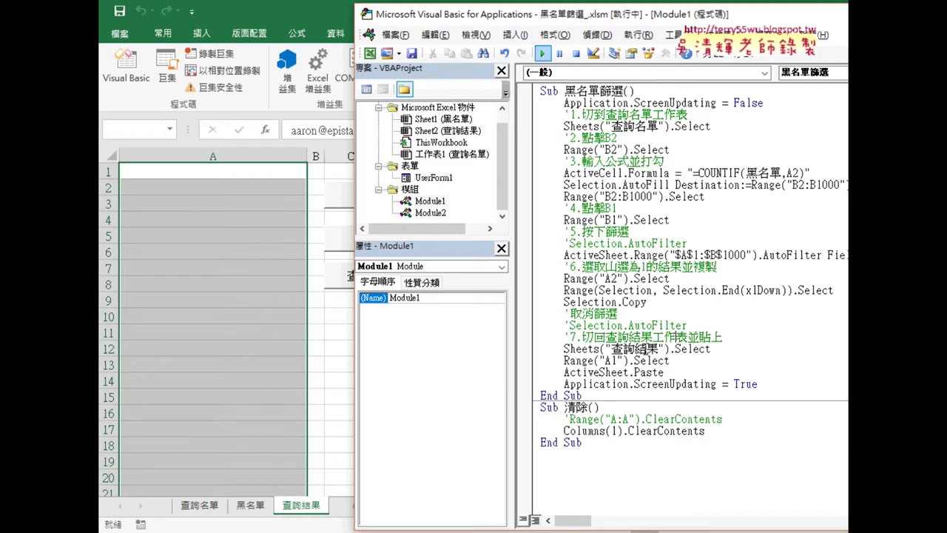
left_click(614, 431)
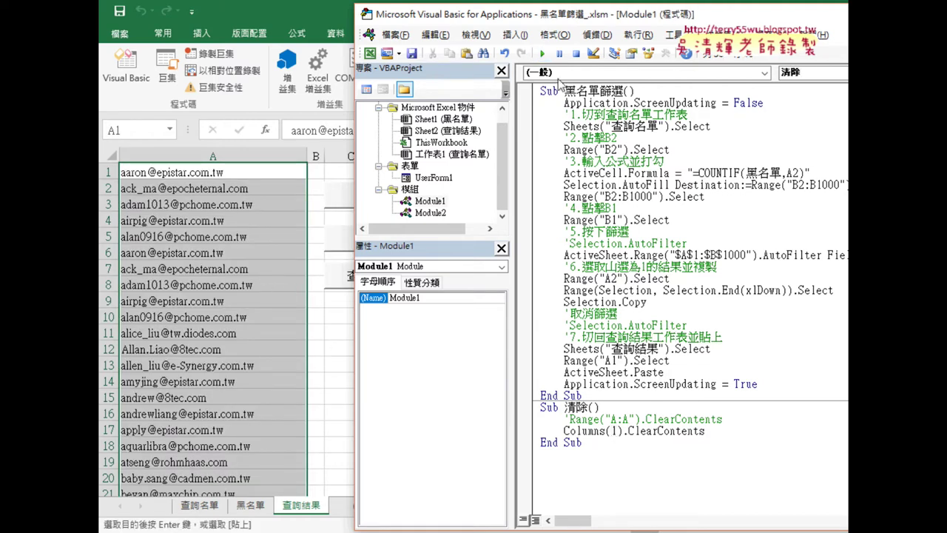
left_click(541, 56)
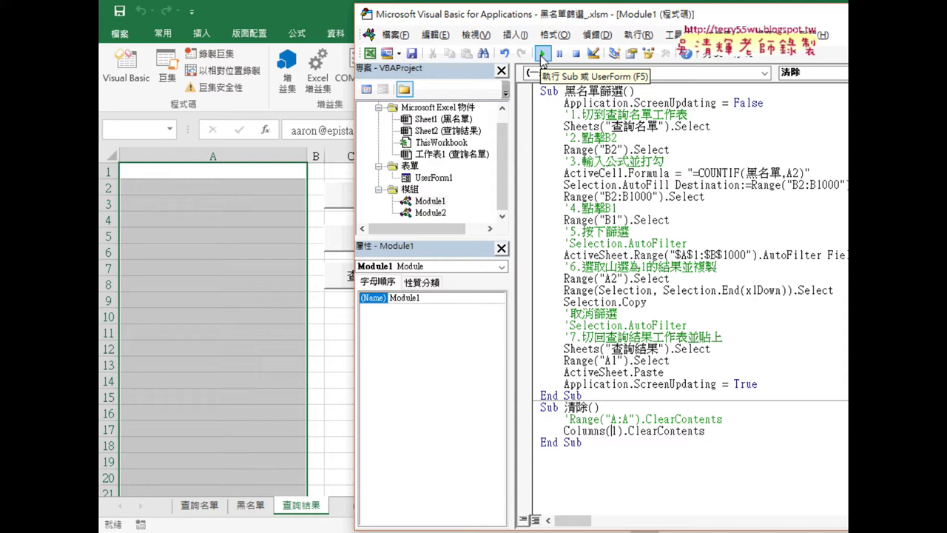
left_click(542, 54)
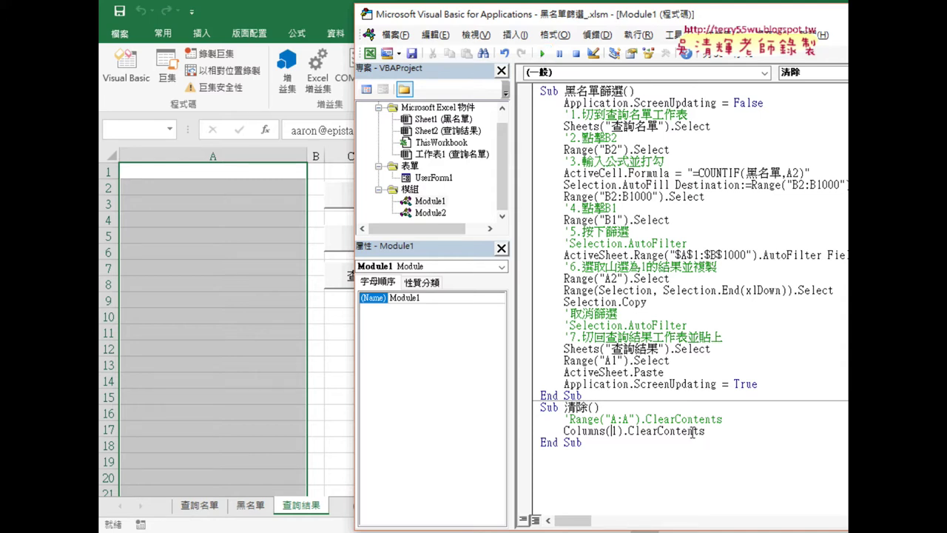
- Comment out the Columns(1) line, uncomment Range("A:A").ClearContents, and bring up the 黑名單篩選程式碼 notes
left_click_drag(708, 431, 511, 432)
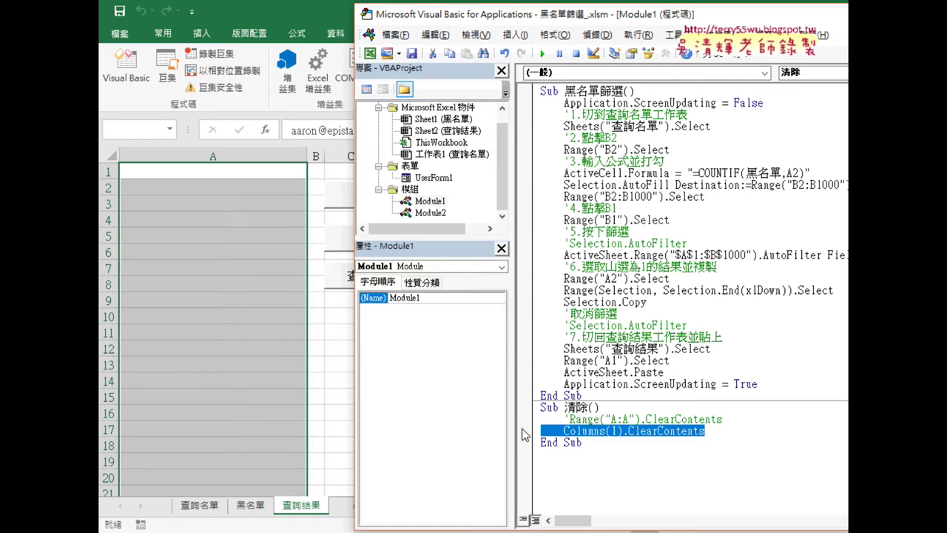
key("End")
key("Left")
key("Left")
key("Left")
key("Left")
key("Left")
key("Left")
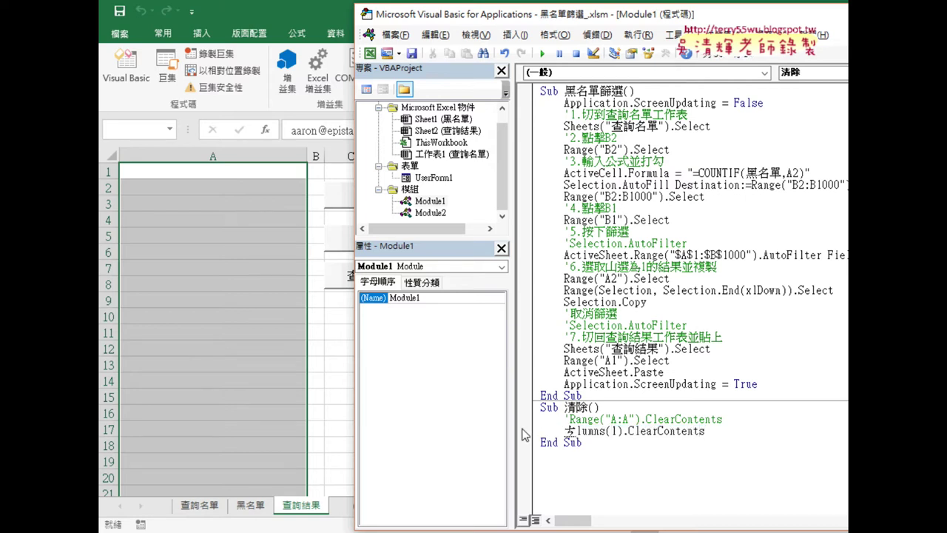
type("'")
key("Up")
key("BackSpace")
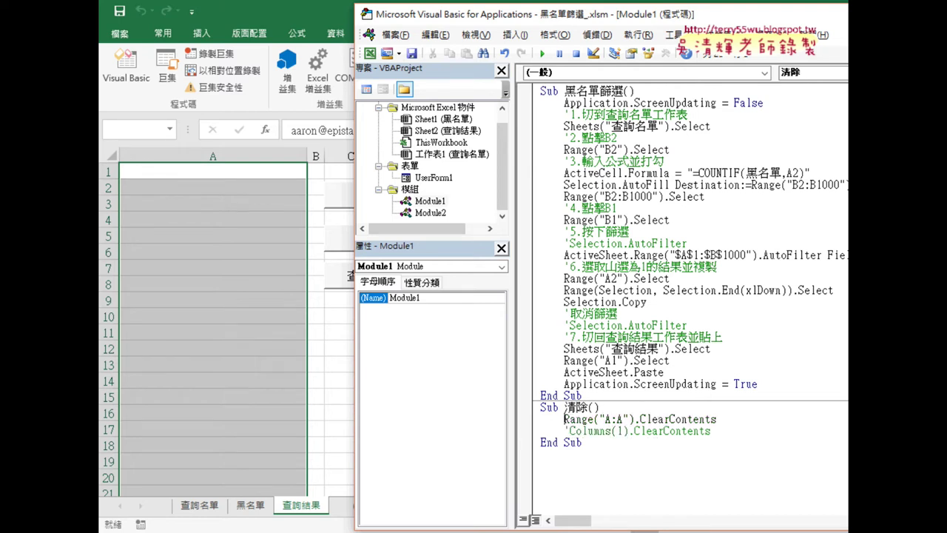
left_click(338, 360)
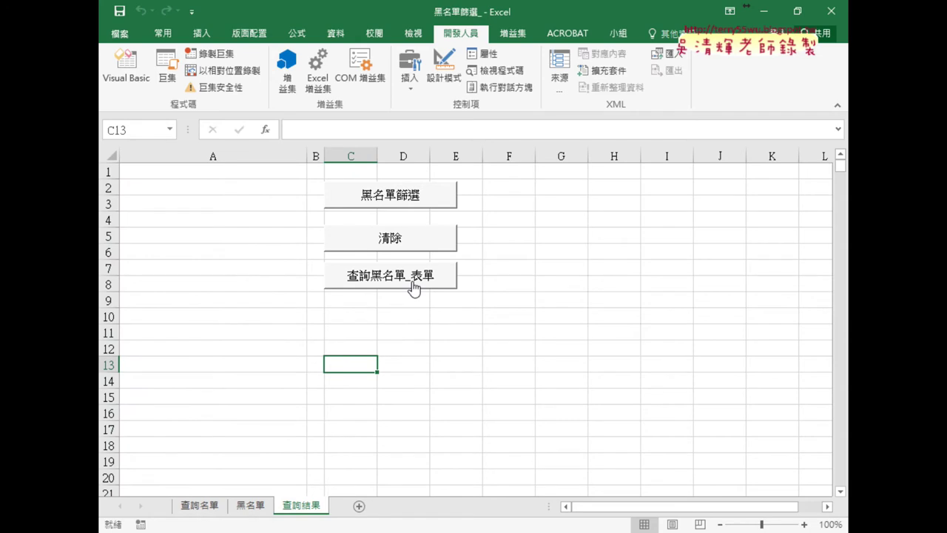
mouse_move(294, 519)
left_click(311, 510)
scroll(556, 355, "up", 5)
scroll(557, 355, "up", 3)
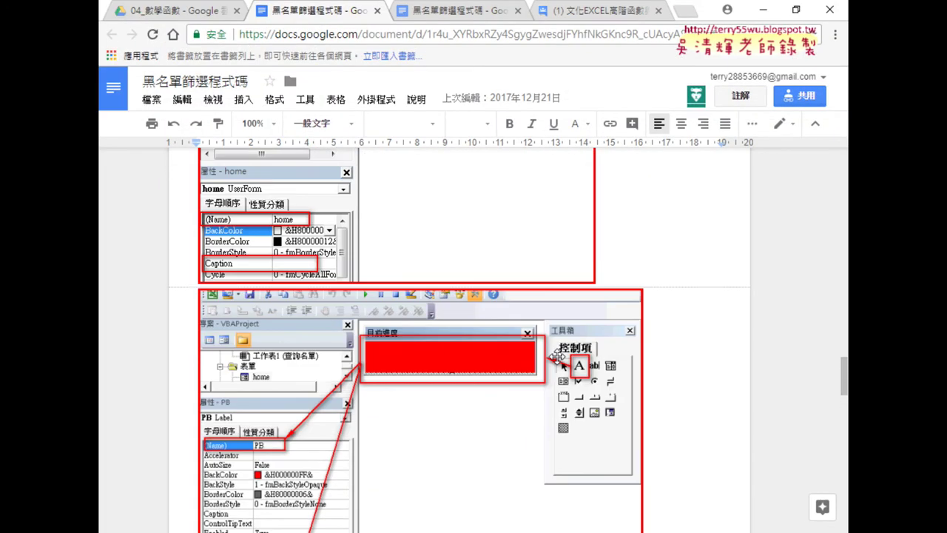
scroll(557, 357, "up", 3)
scroll(556, 357, "up", 1)
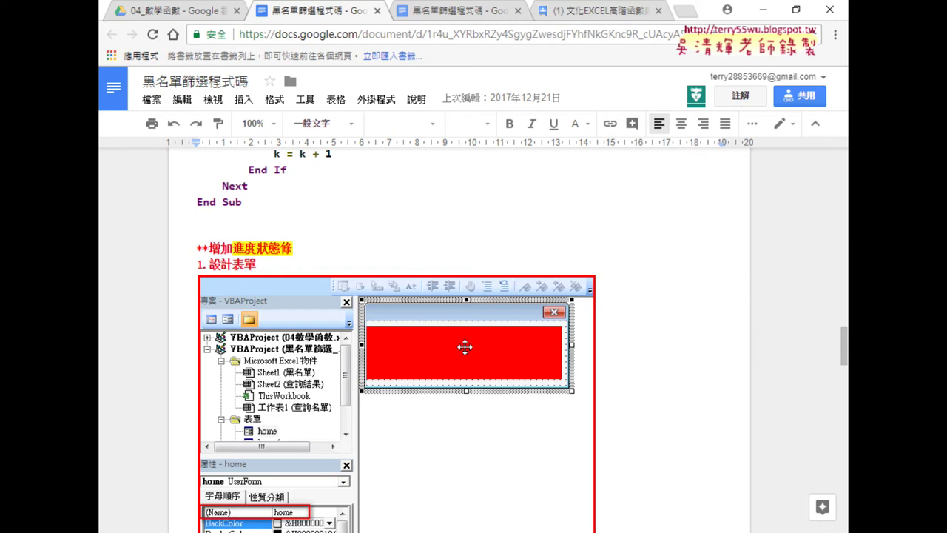
left_click_drag(233, 249, 295, 249)
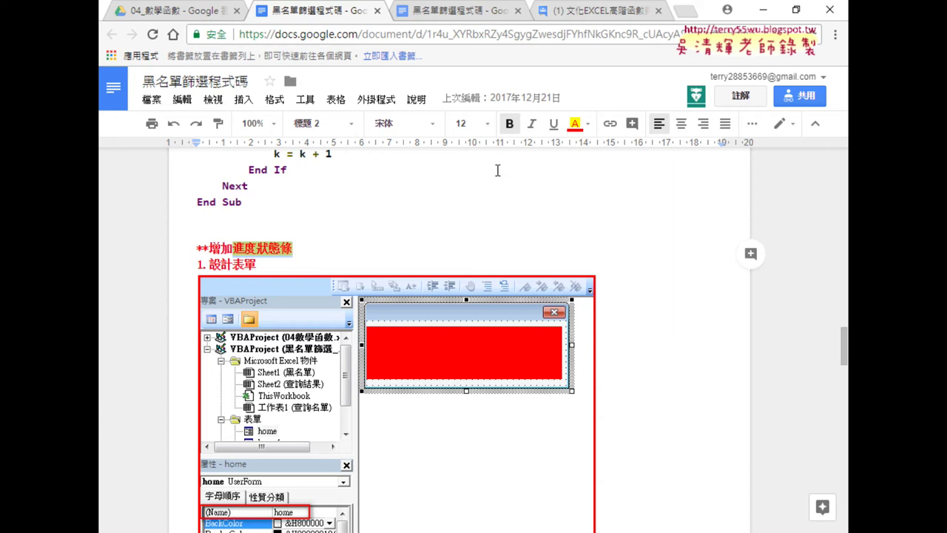
left_click(757, 13)
left_click(525, 311)
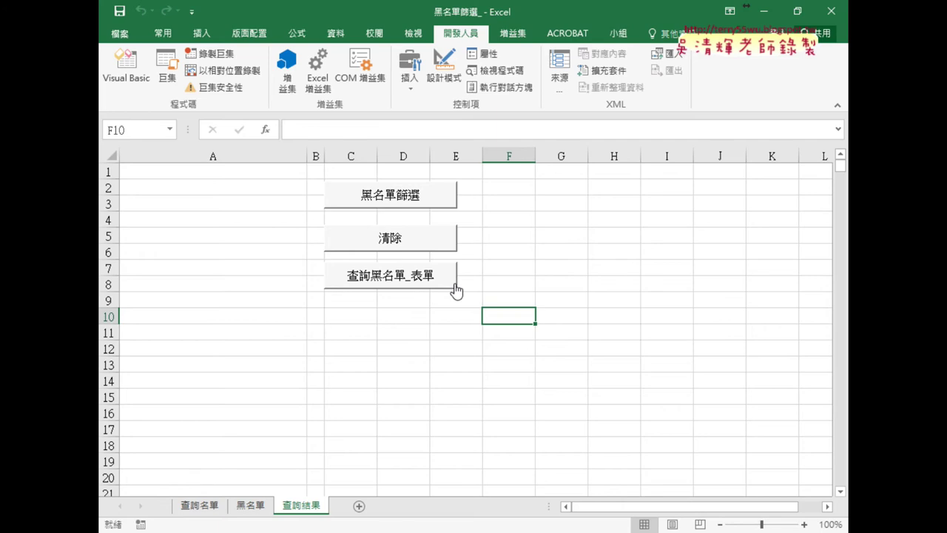
- Test the 查詢黑名單_表單 query, the 清除 button and the 黑名單篩選 filter on 查詢結果
left_click(440, 291)
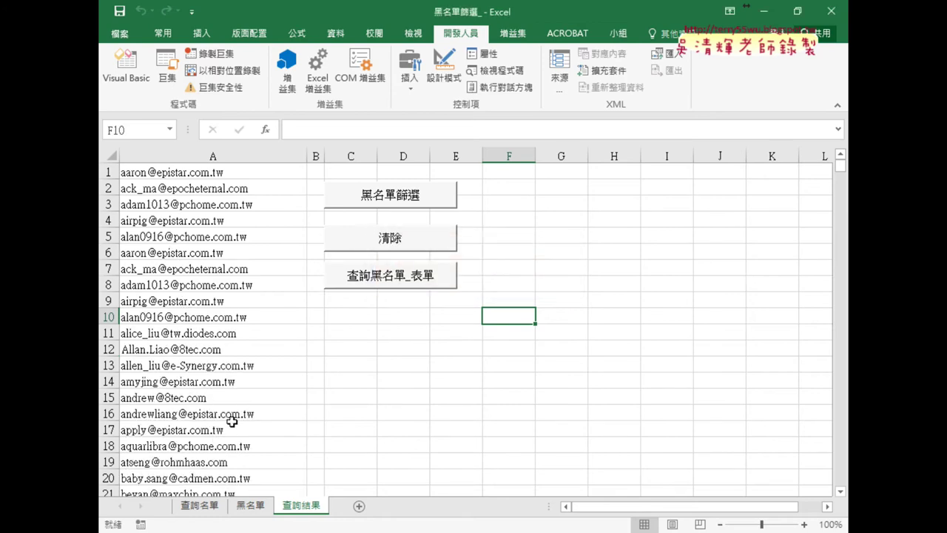
left_click(406, 238)
left_click(395, 275)
left_click(390, 238)
left_click(411, 197)
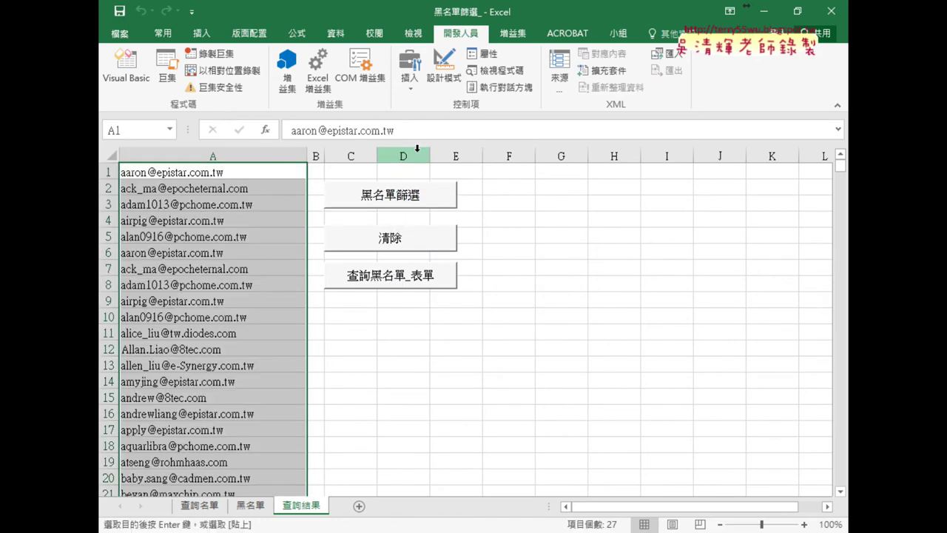
- Clear column A, rerun the query with its progress form, and open the VBA editor
left_click(409, 230)
left_click(411, 196)
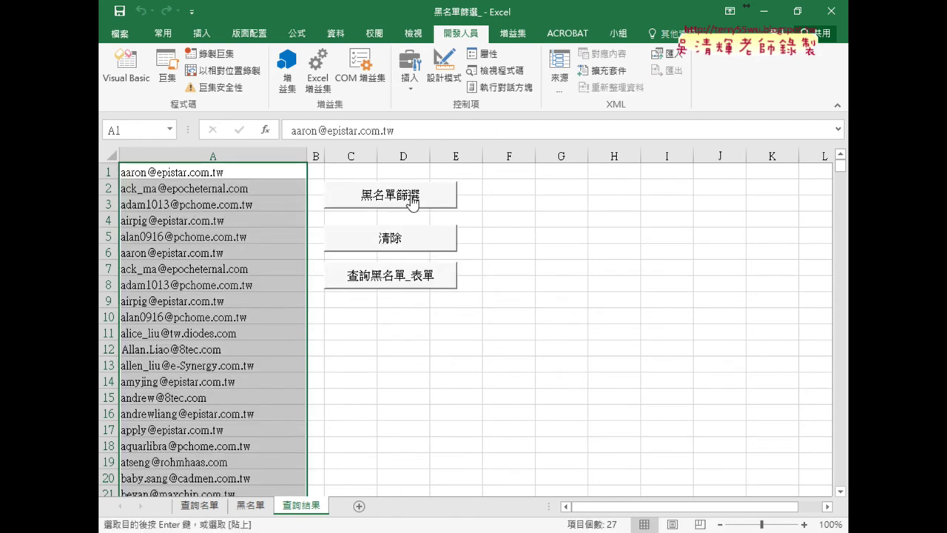
left_click(406, 239)
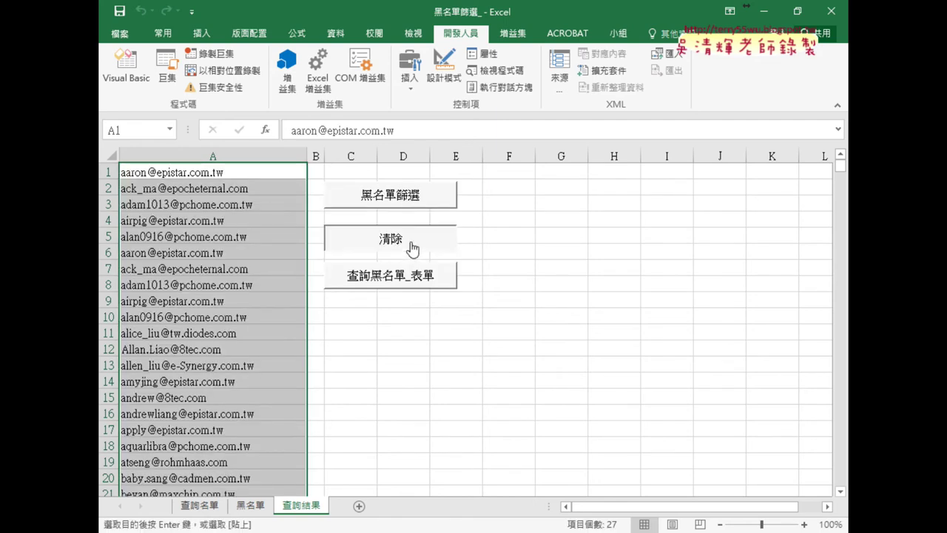
left_click(417, 274)
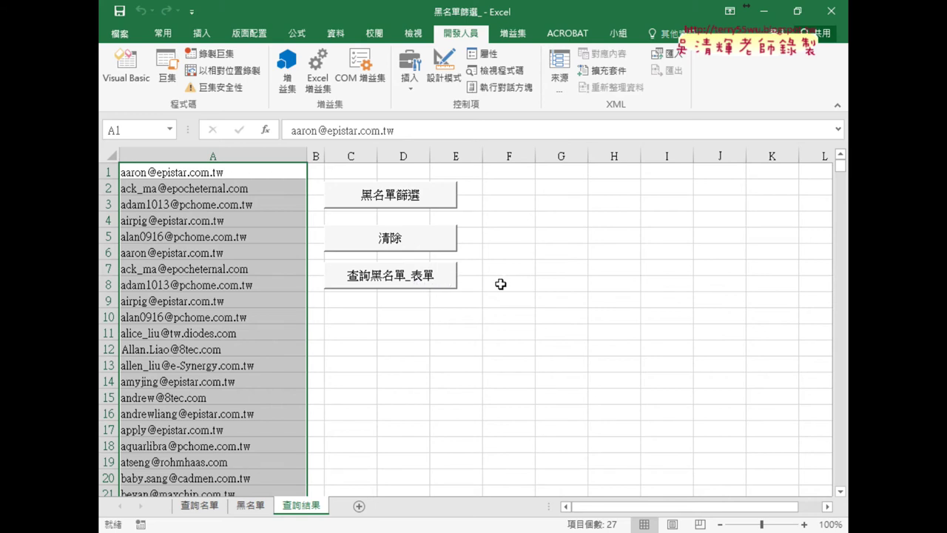
left_click(137, 83)
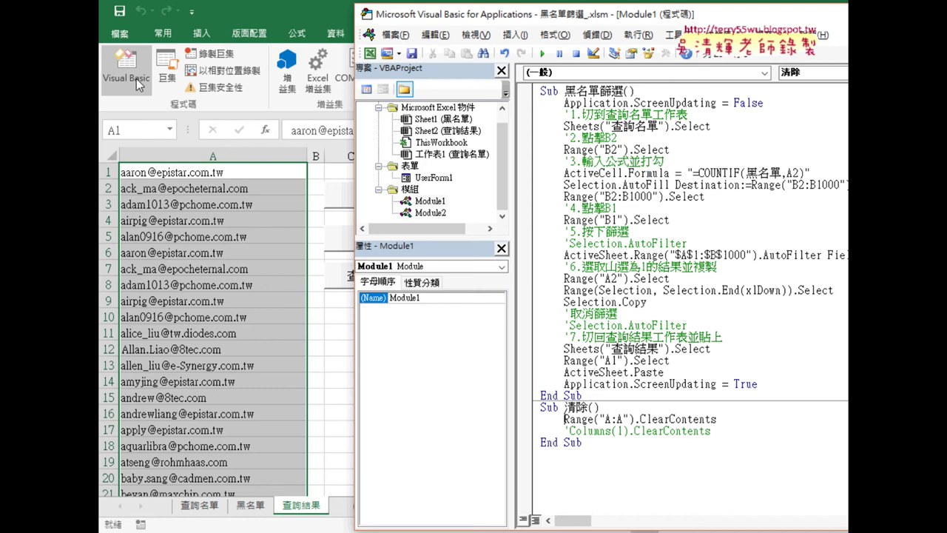
- Insert a new UserForm into the project and shorten it to height 78
double_click(435, 180)
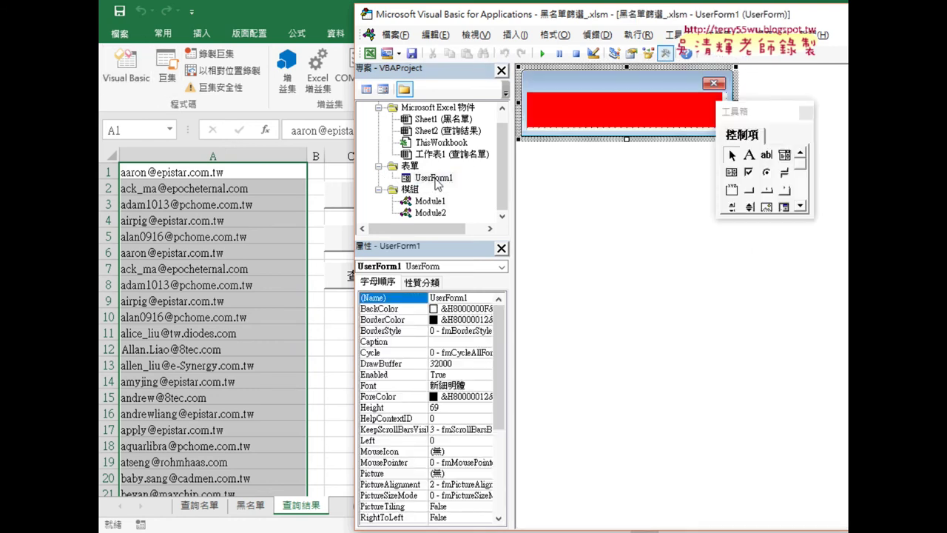
left_click_drag(758, 112, 752, 198)
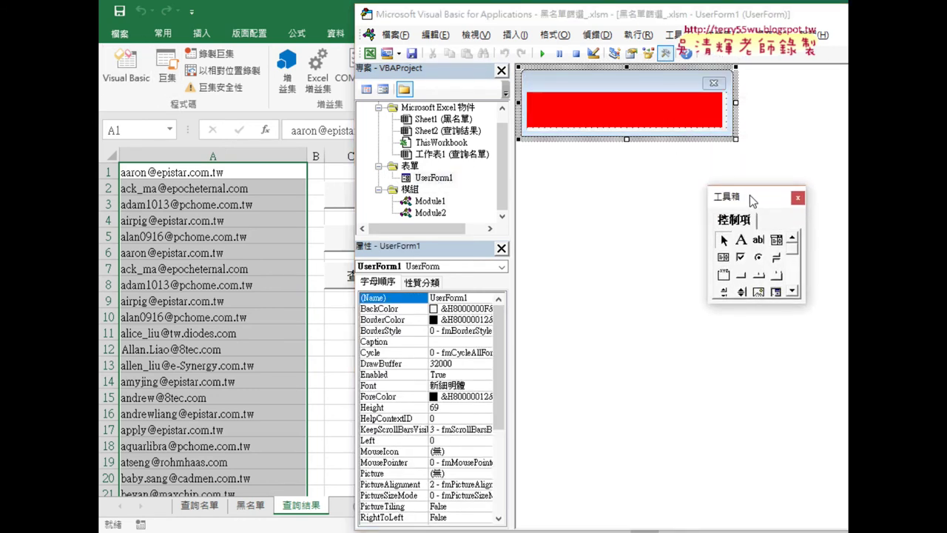
right_click(424, 158)
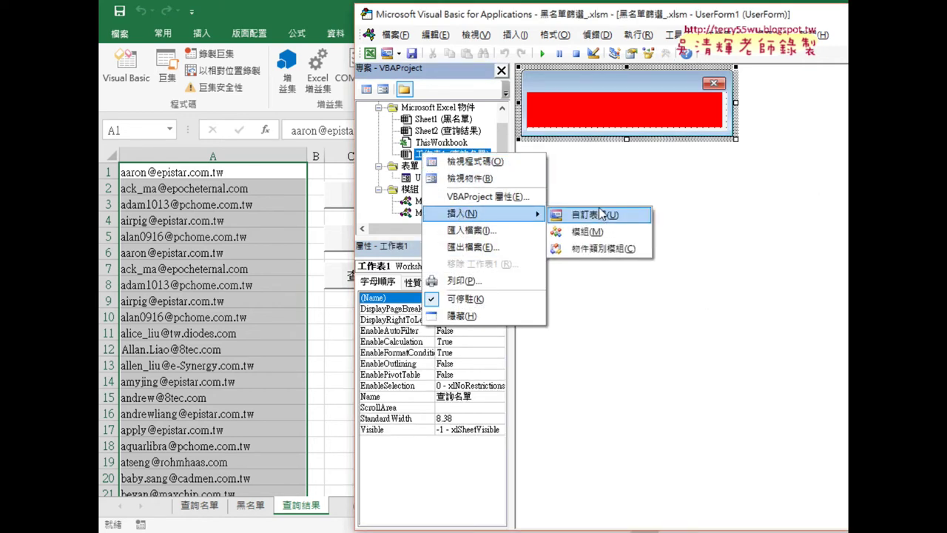
left_click(599, 213)
left_click_drag(636, 246, 636, 147)
- Name the new form home and erase its Caption
left_click(475, 297)
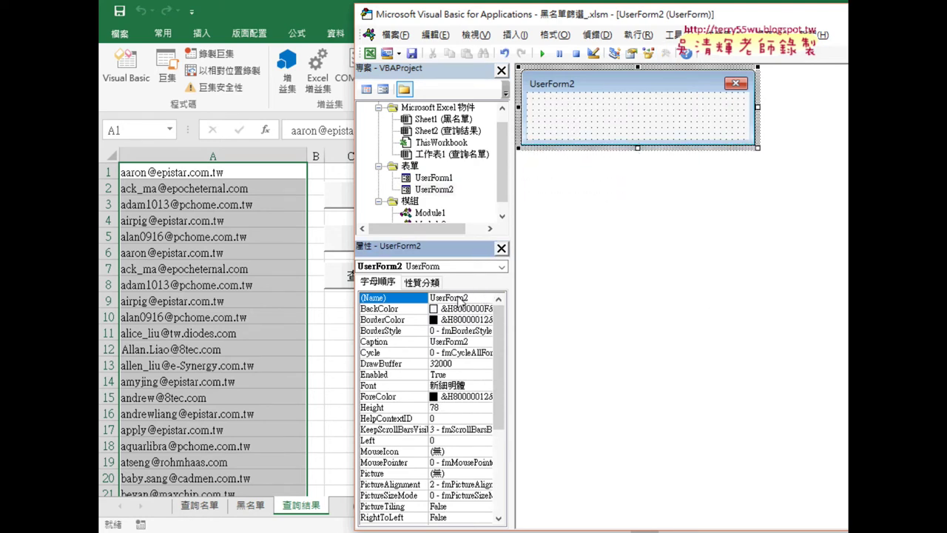
left_click(422, 301)
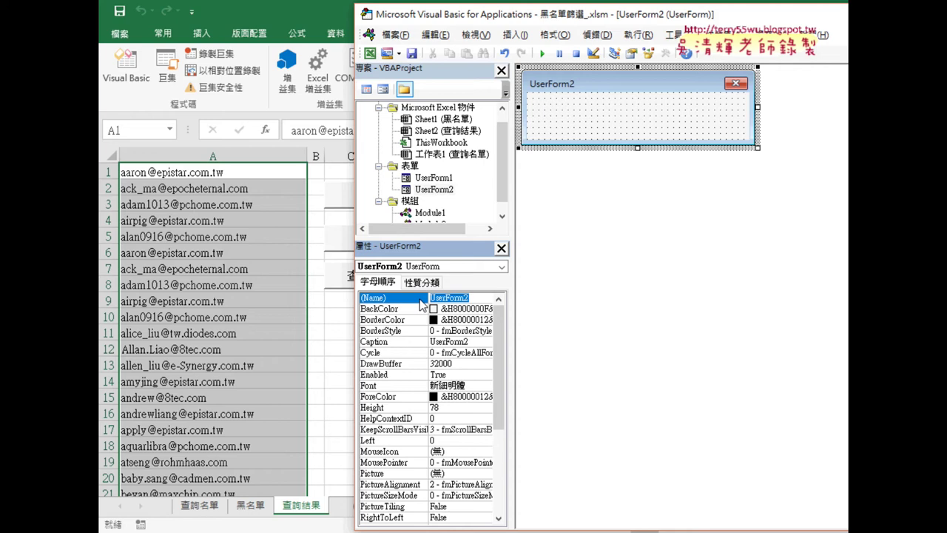
type("hom")
type("e")
key("Return")
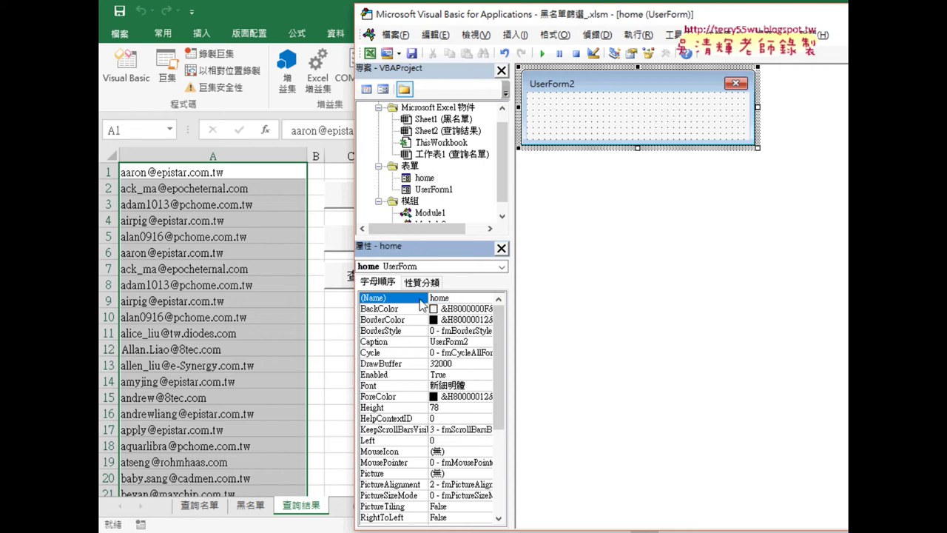
left_click_drag(514, 308, 549, 306)
double_click(488, 346)
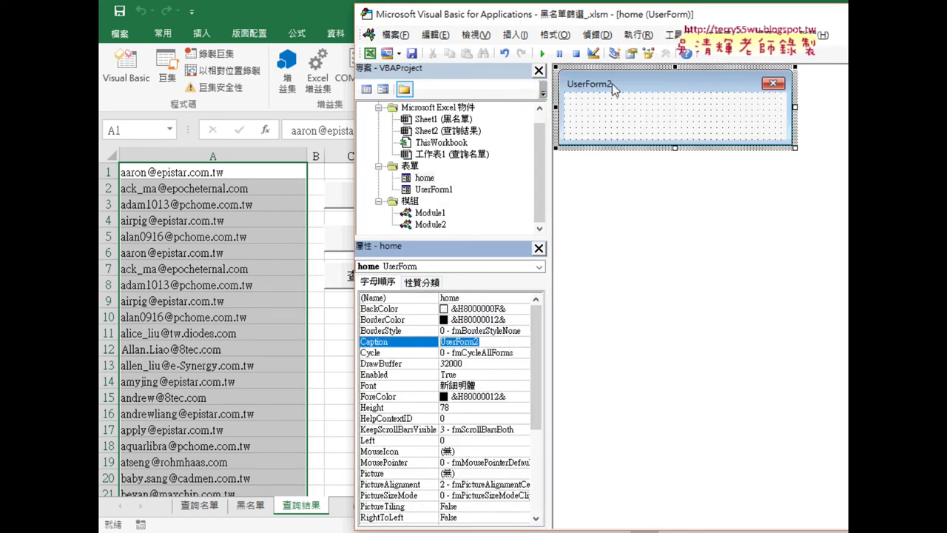
key("BackSpace")
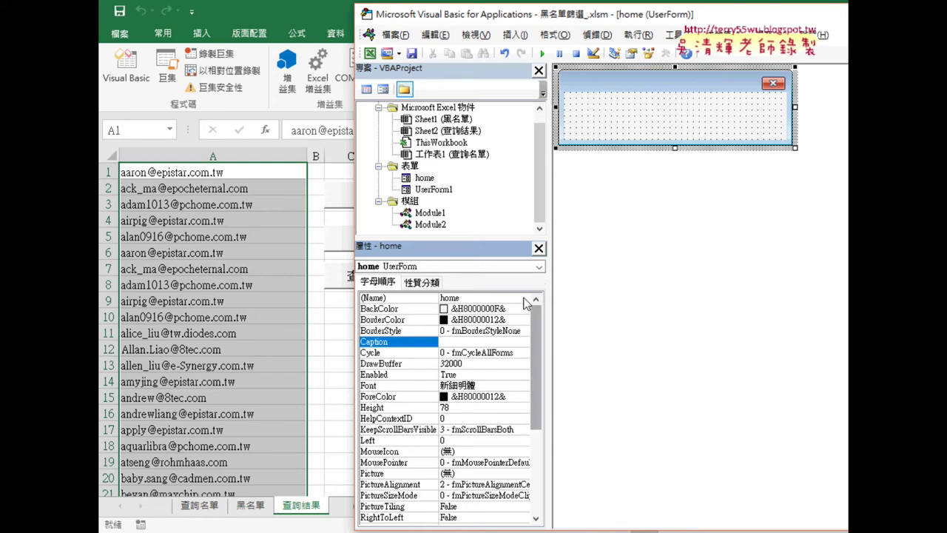
left_click(660, 121)
left_click_drag(656, 14, 534, 13)
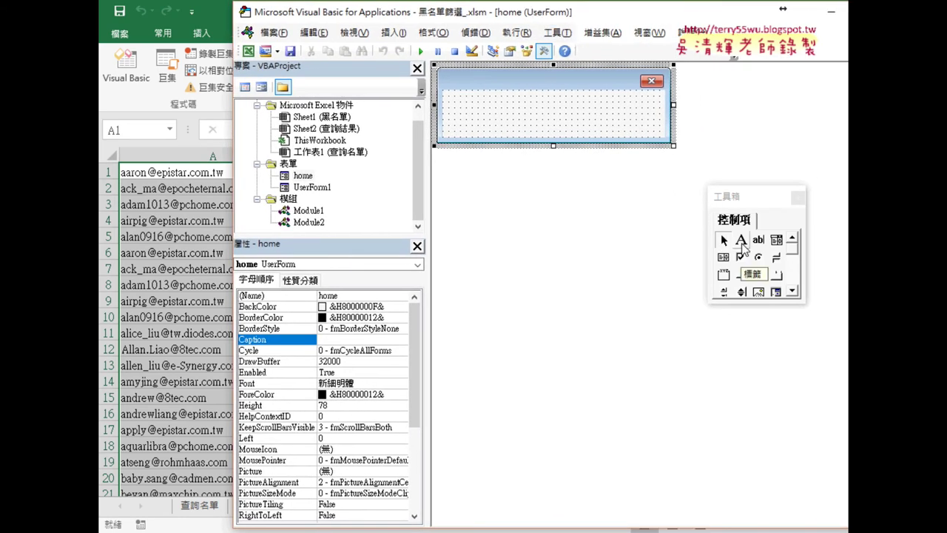
- Draw a label across the top of the form, name it PB and clear its caption
left_click(741, 243)
mouse_move(448, 96)
left_mouse_down()
mouse_move(595, 131)
mouse_move(656, 133)
left_mouse_up()
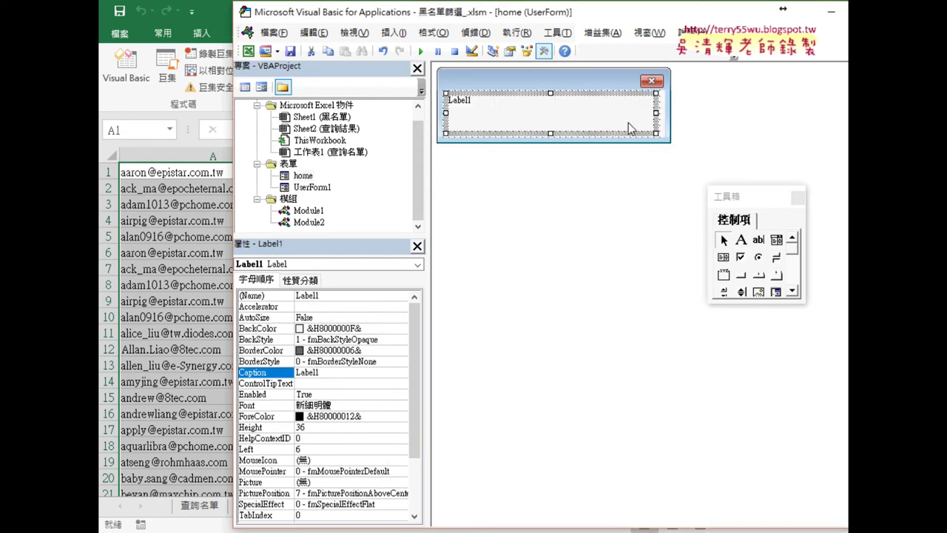
left_click(335, 305)
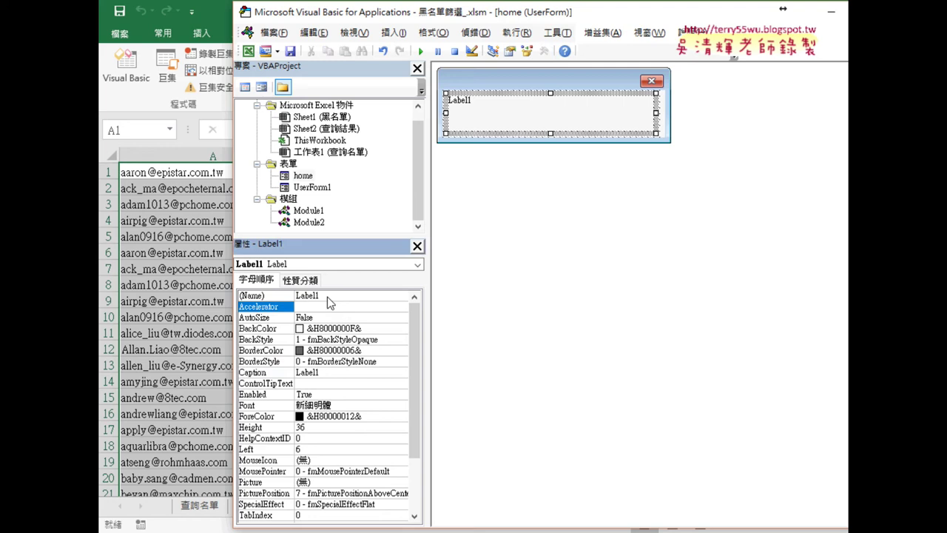
left_click(327, 295)
left_click(325, 295)
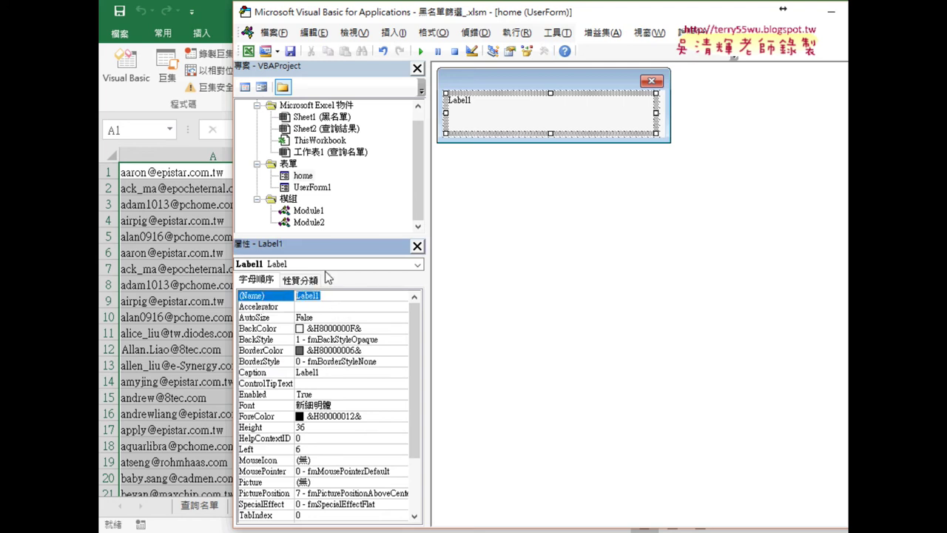
type("PB")
key("Return")
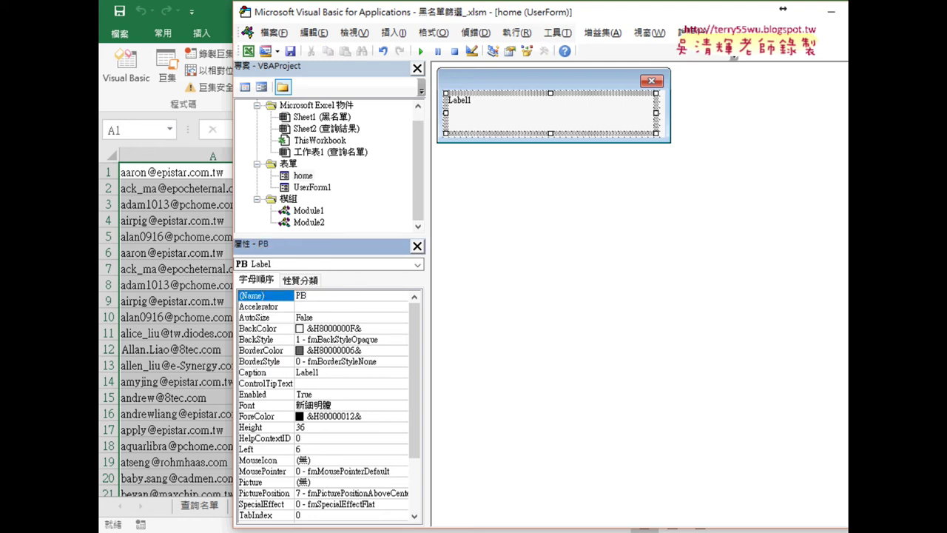
left_click(322, 373)
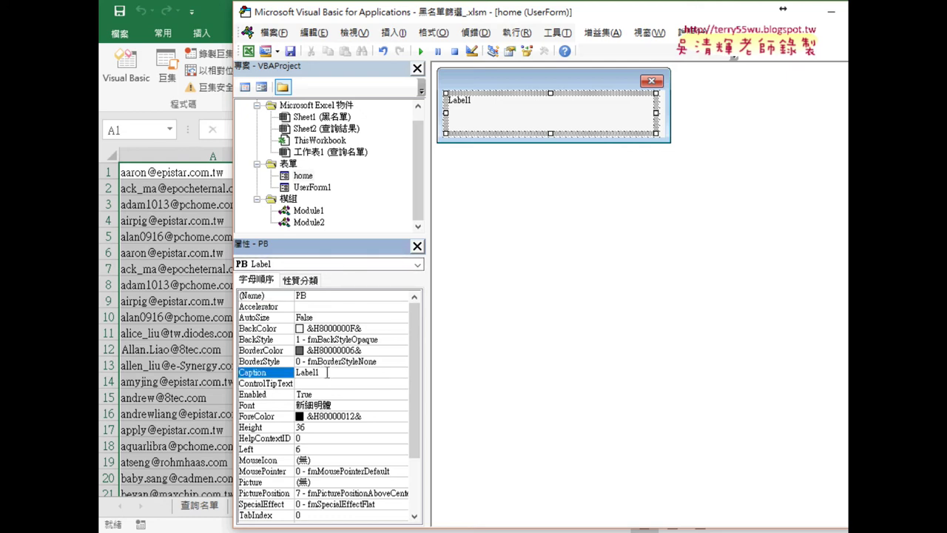
key("Delete")
left_click(455, 93)
- Give the PB label a red background and a width of 200
left_click(267, 329)
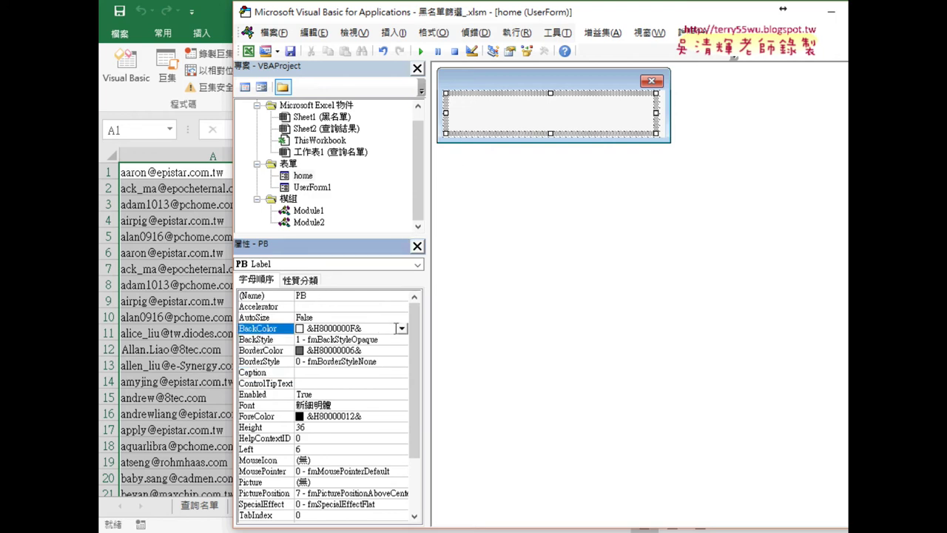
left_click(401, 329)
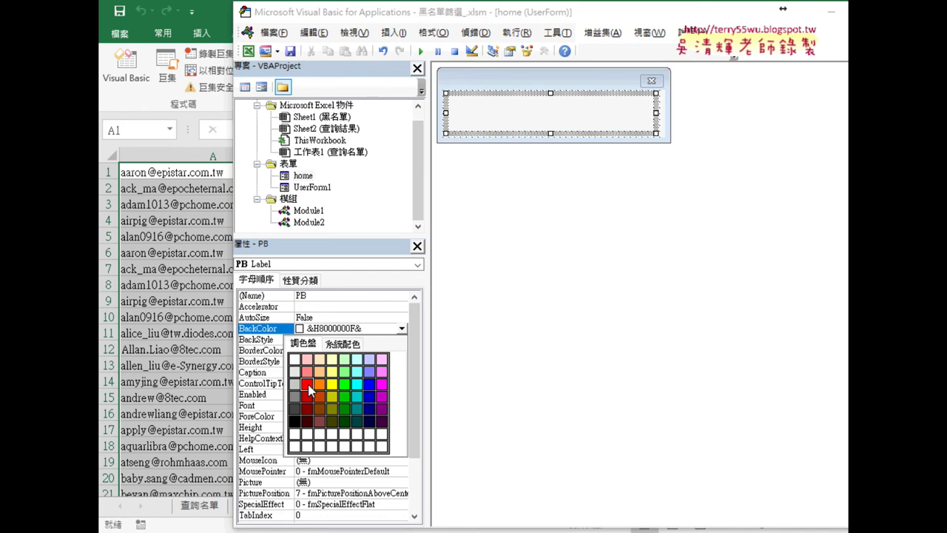
left_click(307, 384)
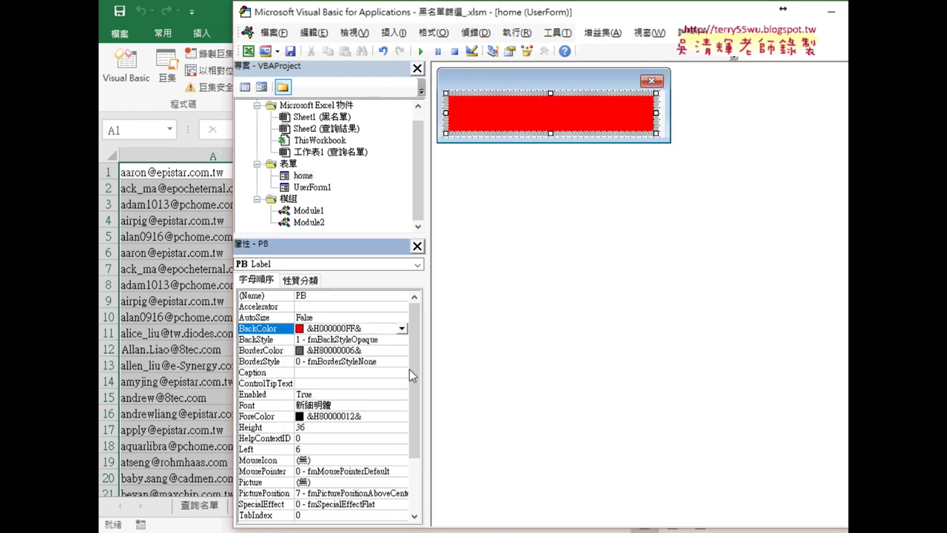
left_click_drag(411, 369, 415, 414)
left_click(308, 504)
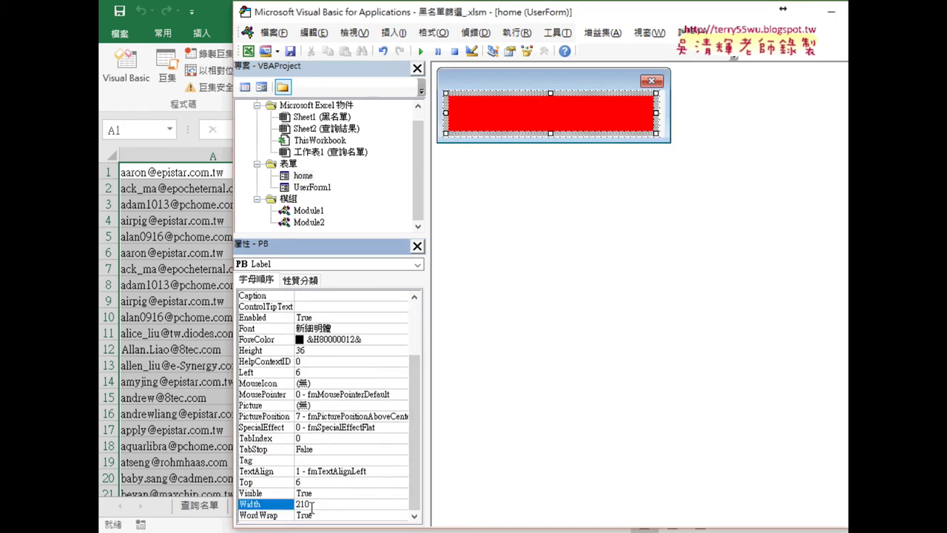
double_click(296, 504)
type("200")
key("Return")
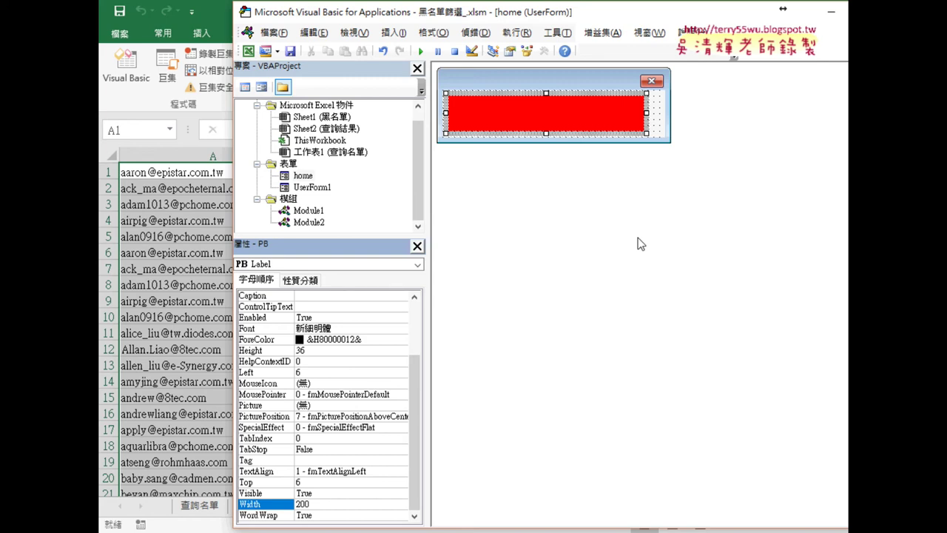
- Resize the home form to 231.75 wide and open its code window
left_click(657, 119)
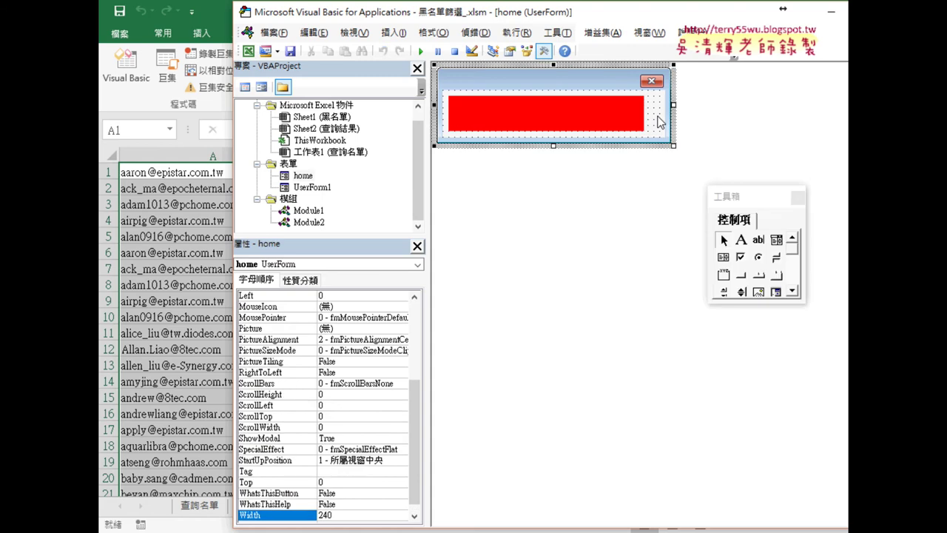
left_click_drag(672, 108, 658, 105)
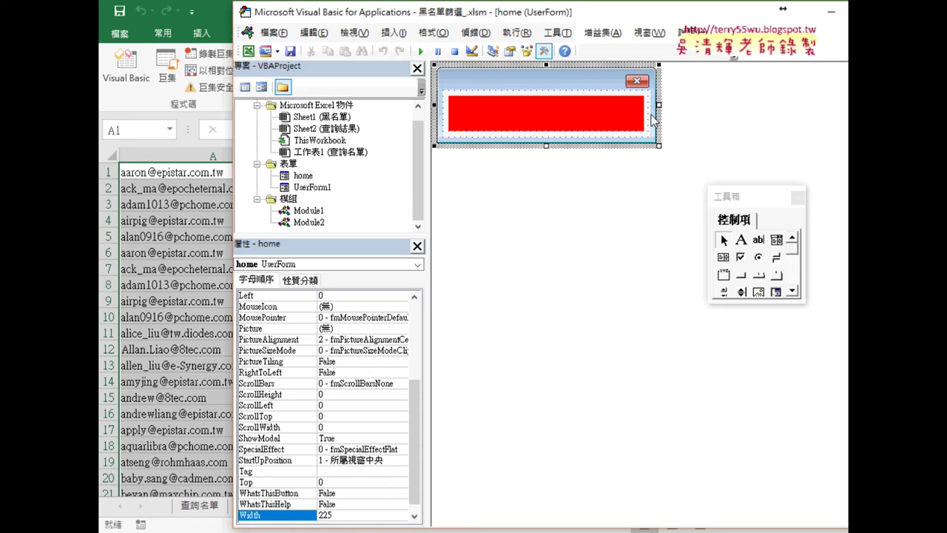
left_click_drag(657, 106, 665, 106)
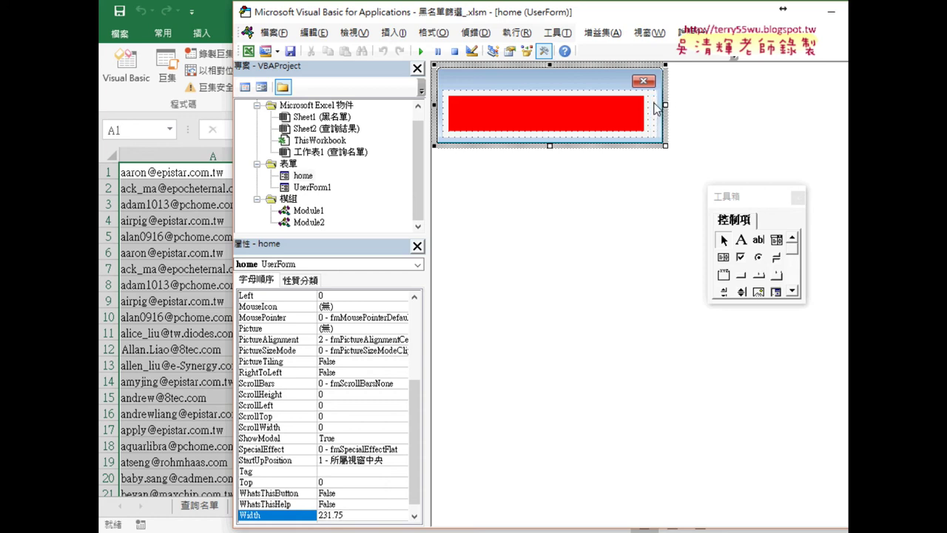
double_click(654, 120)
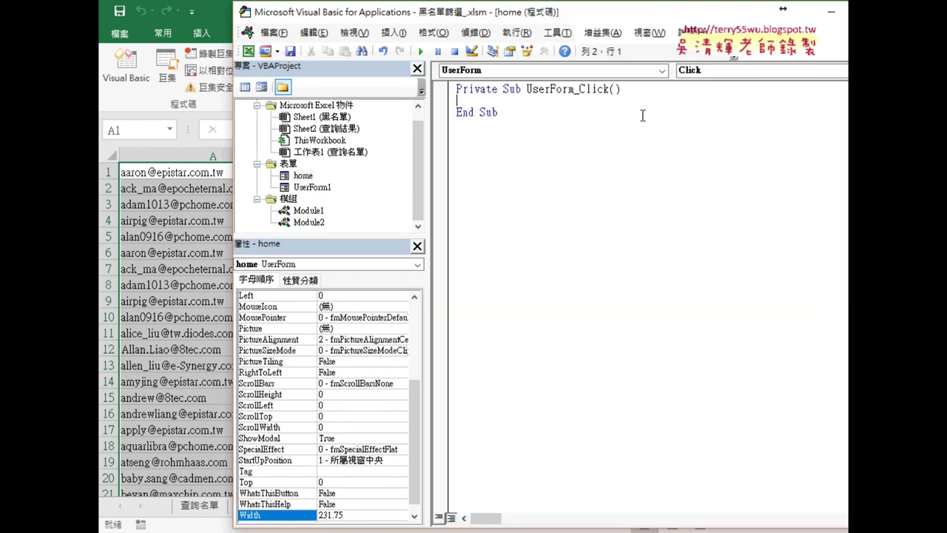
left_click_drag(527, 139, 437, 87)
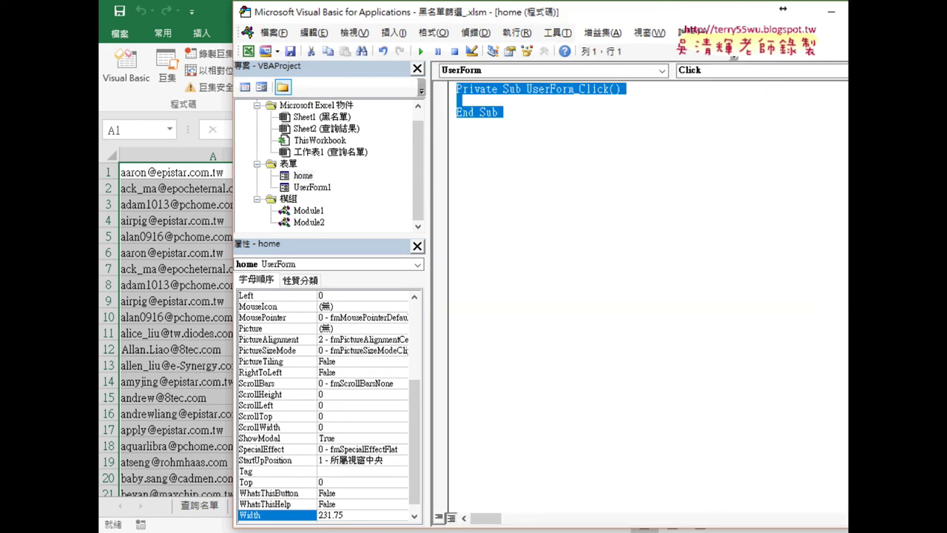
- Select the whole Private Sub UserForm_Activate … End Sub block in the 黑名單篩選程式碼 notes
left_click(275, 474)
scroll(470, 311, "down", 5)
scroll(471, 311, "down", 3)
scroll(470, 310, "down", 5)
scroll(343, 268, "down", 1)
scroll(344, 269, "up", 2)
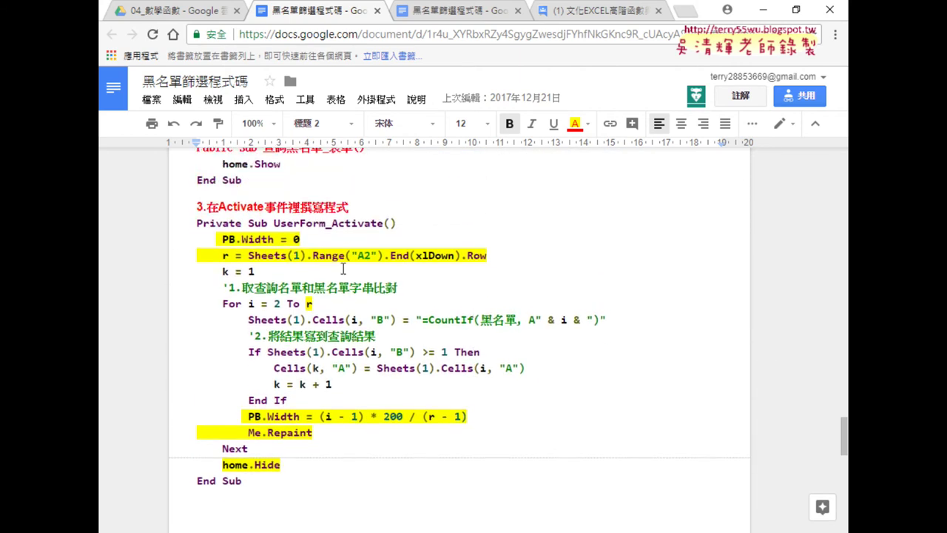
left_click_drag(196, 222, 394, 223)
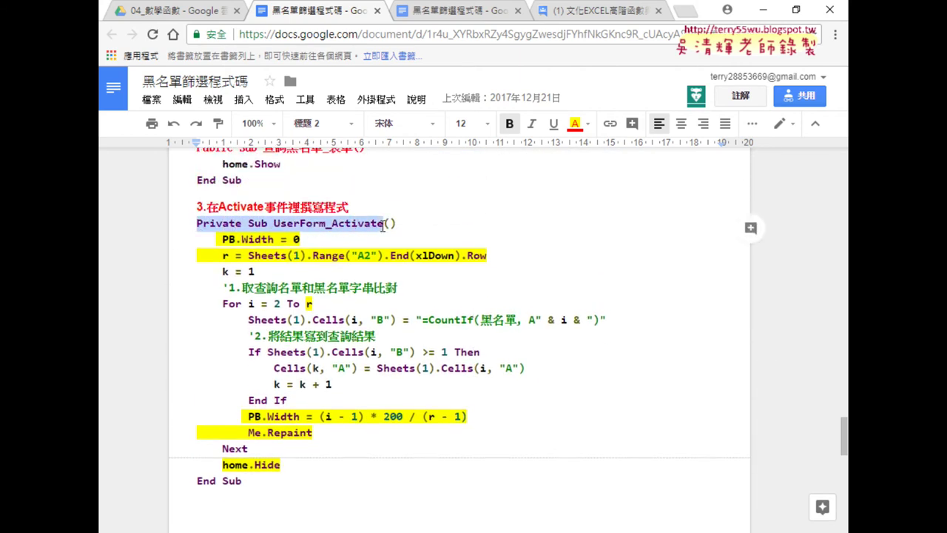
mouse_move(256, 487)
left_mouse_down()
mouse_move(221, 448)
mouse_move(260, 211)
left_mouse_up()
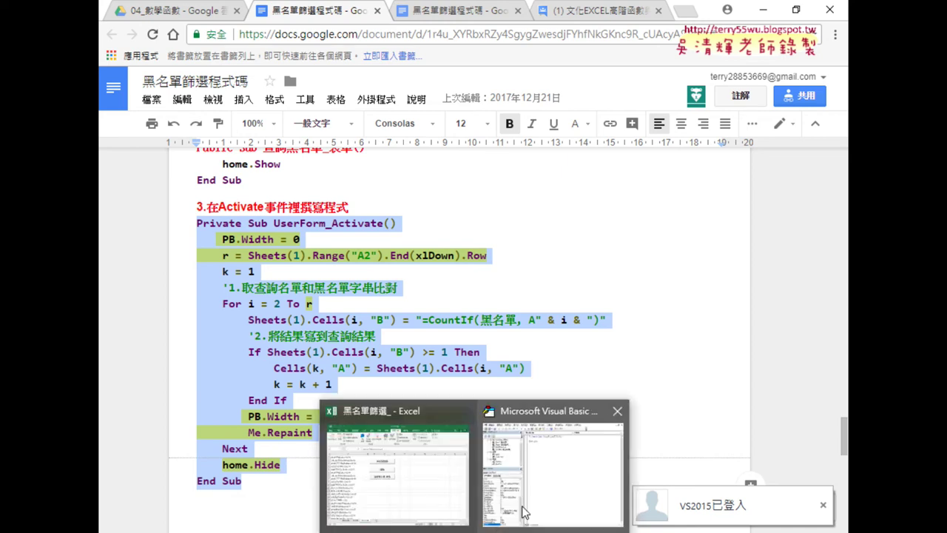
left_click(524, 511)
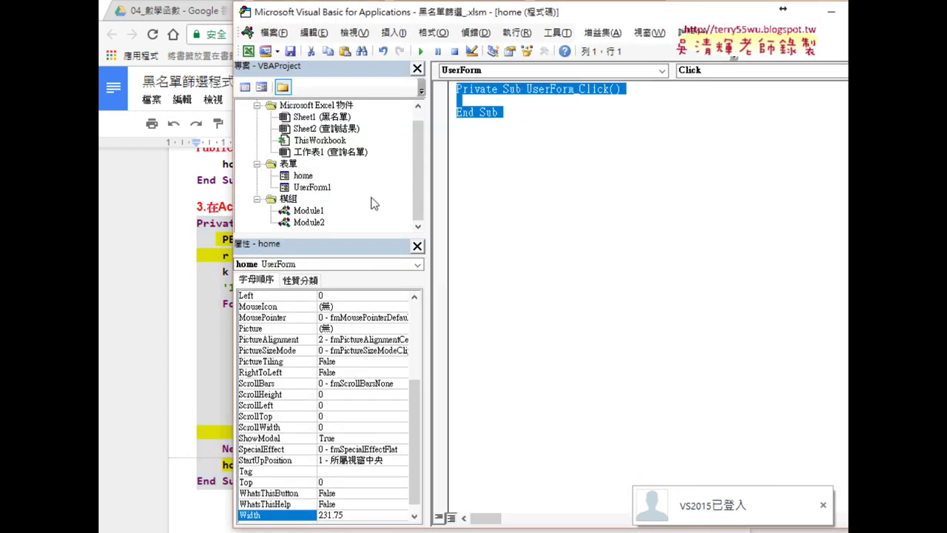
- Replace the home form's code stub with the pasted UserForm_Activate progress-bar code
double_click(303, 176)
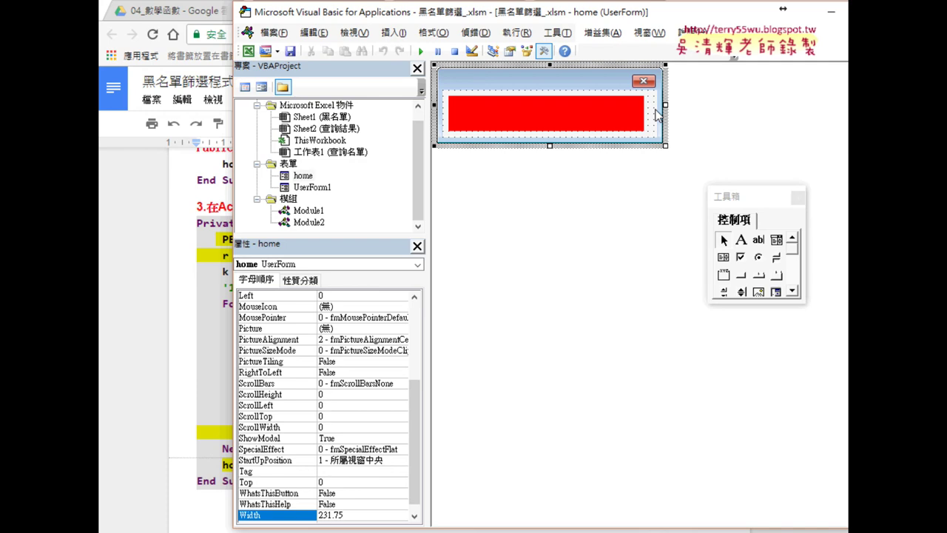
double_click(653, 112)
key("ctrl+a")
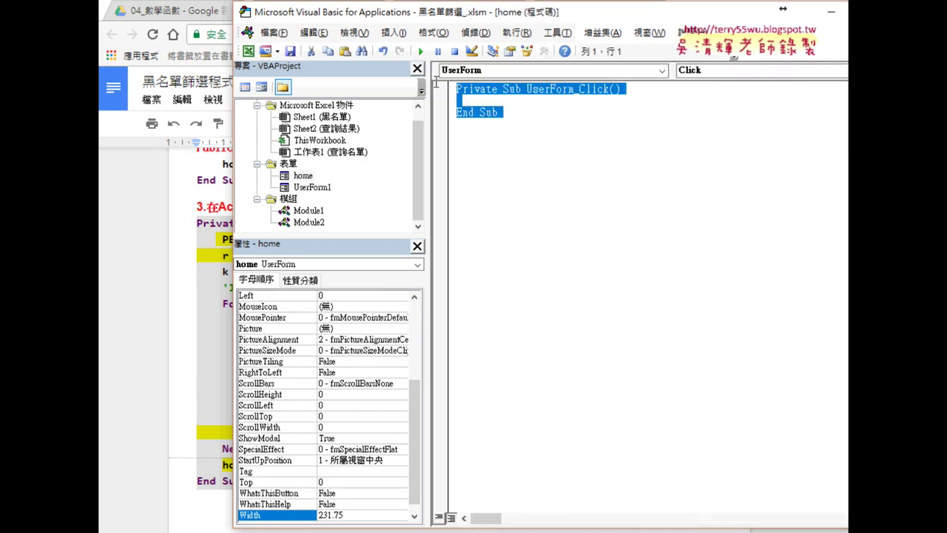
right_click(550, 92)
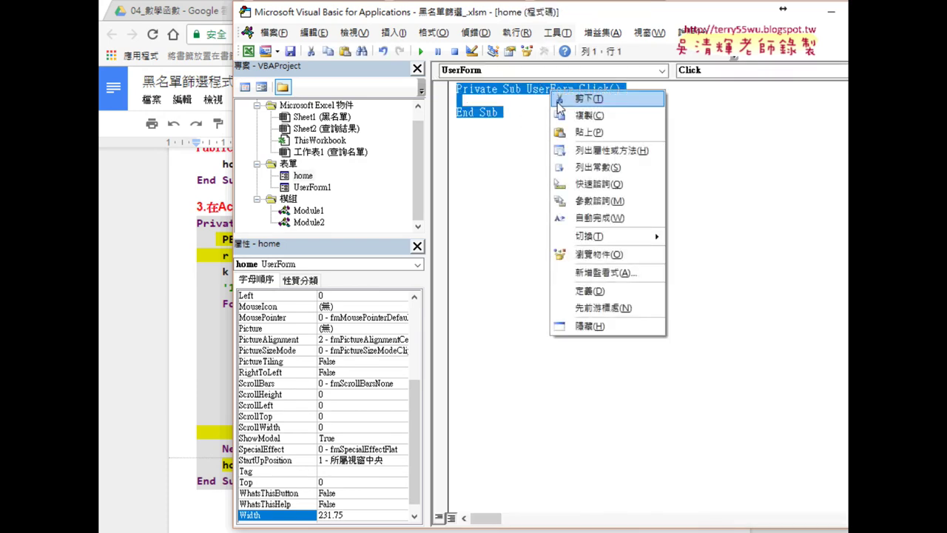
left_click(575, 133)
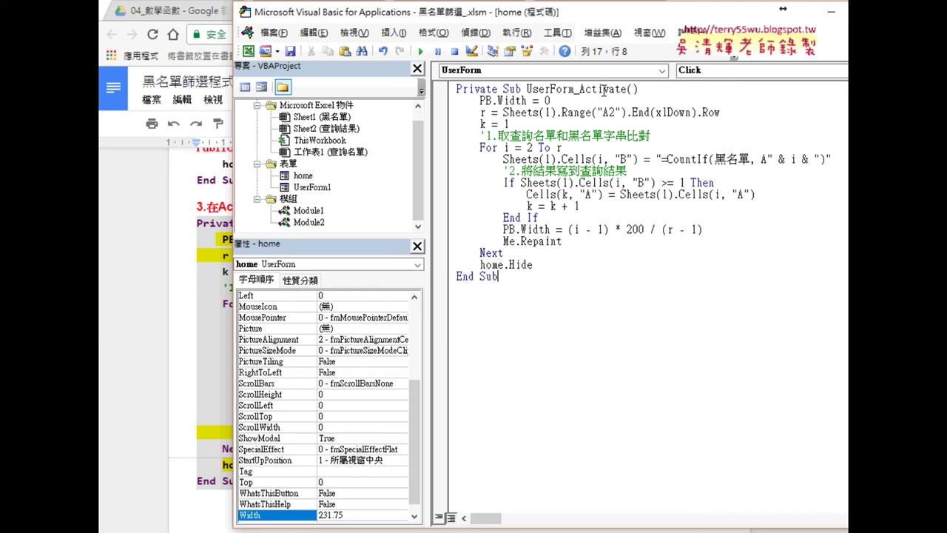
- Go over the loop's Next lines and the last-row expression, then open Module2's code
left_click(493, 148)
left_click(492, 253)
left_click(488, 147)
left_click(487, 252)
left_click_drag(720, 112, 503, 112)
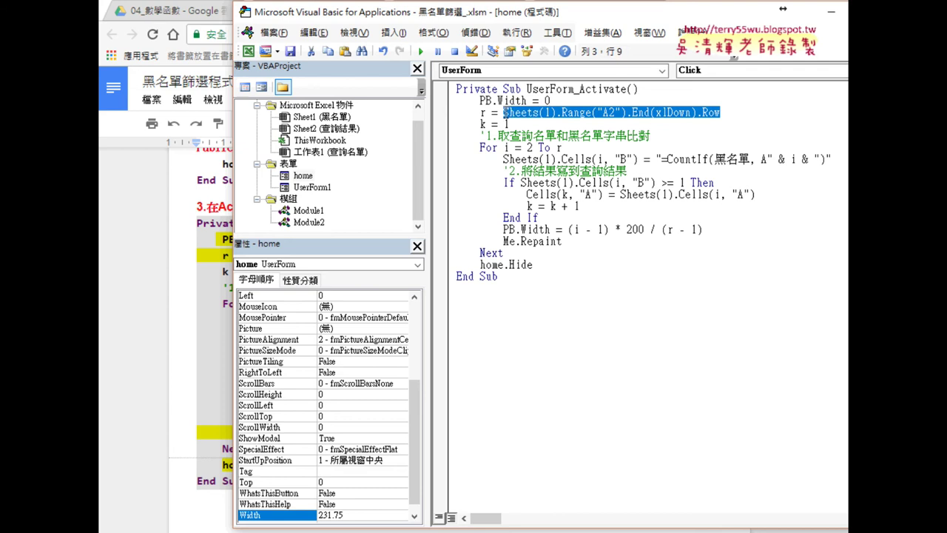
left_click(482, 113)
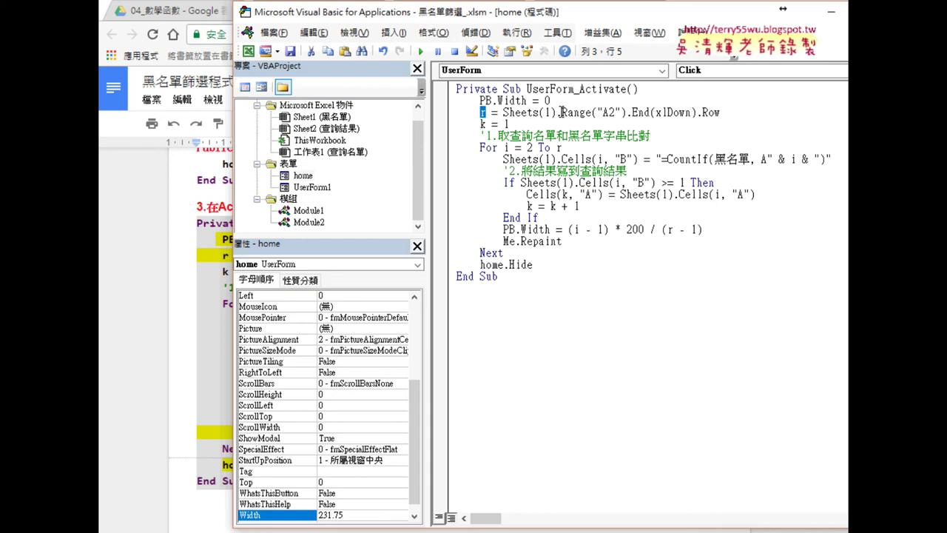
left_click(303, 176)
double_click(305, 222)
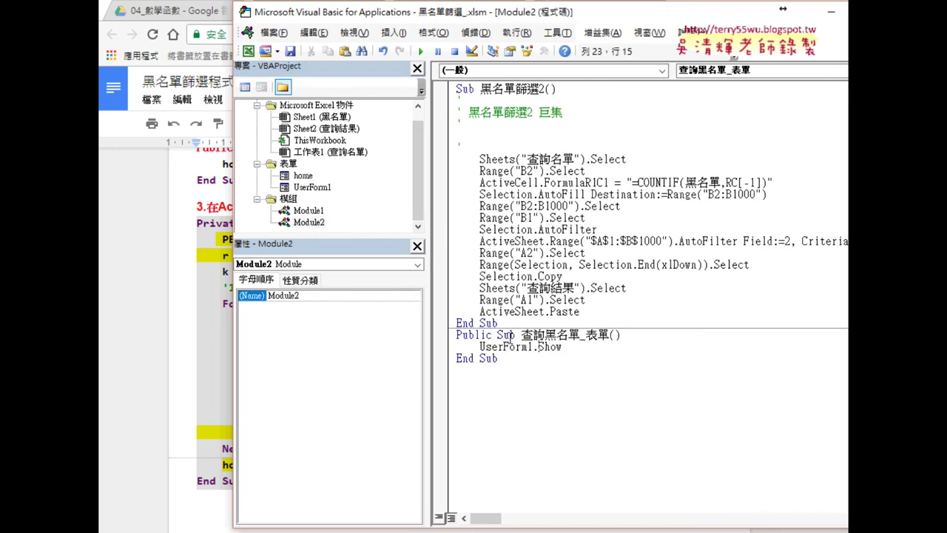
- In 查詢黑名單_表單, replace the UserForm1.Show statement with home.Show
left_click_drag(497, 358, 456, 335)
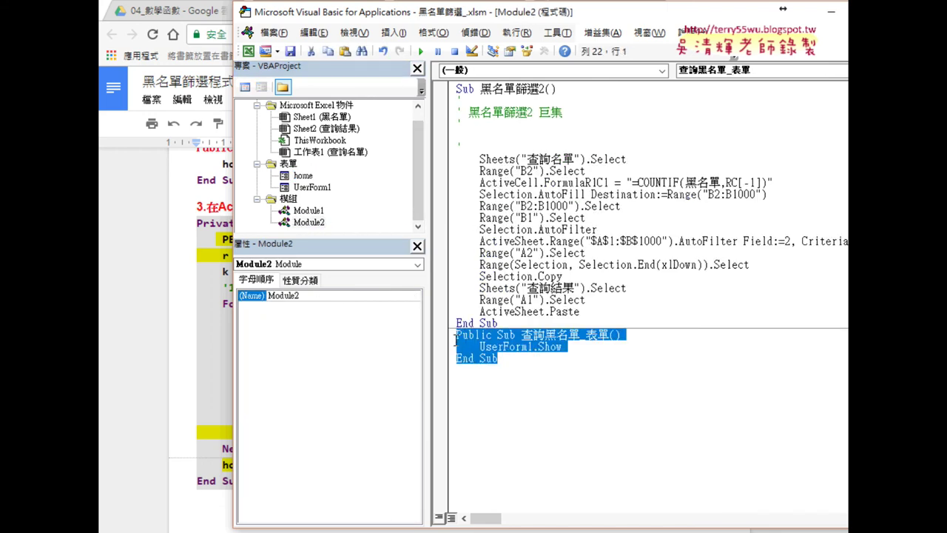
left_click(551, 340)
left_click_drag(521, 334, 608, 335)
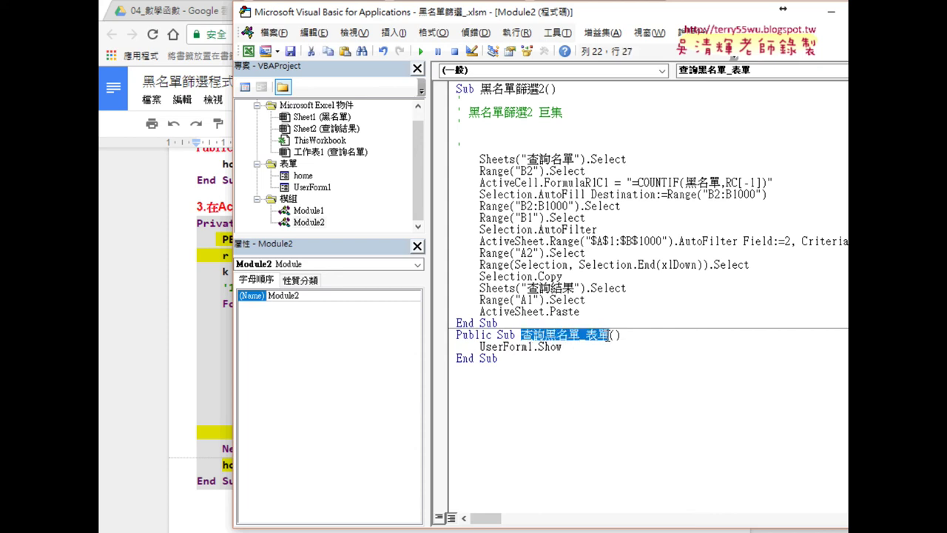
left_click_drag(562, 347, 481, 346)
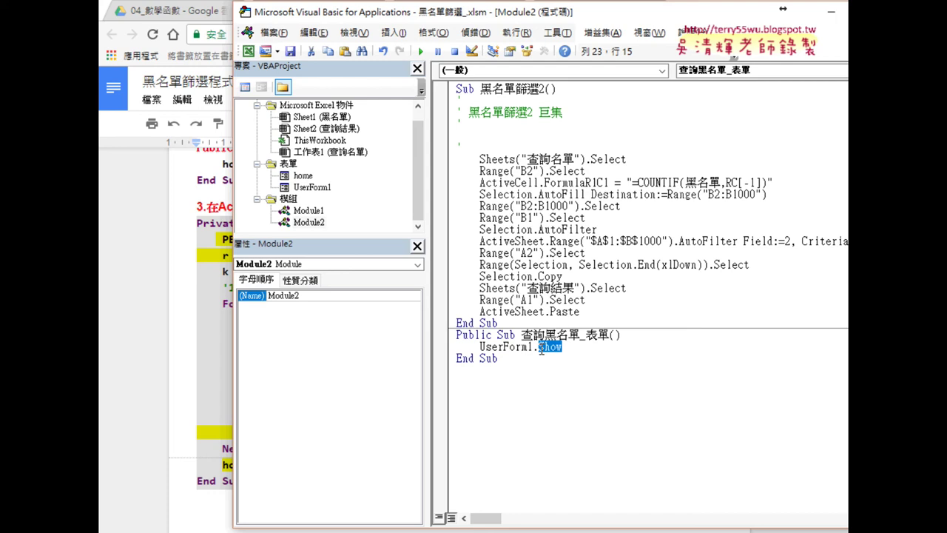
key("Delete")
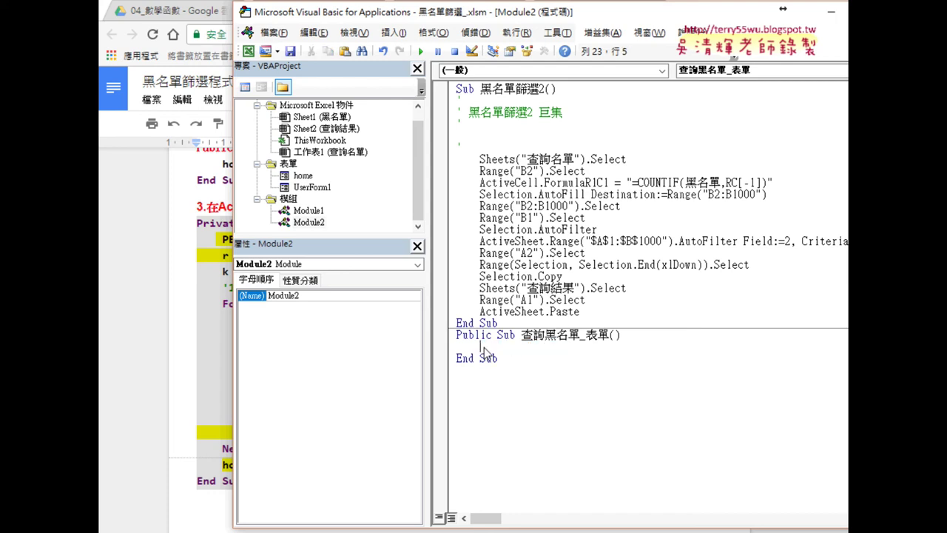
type("hom")
type("e.")
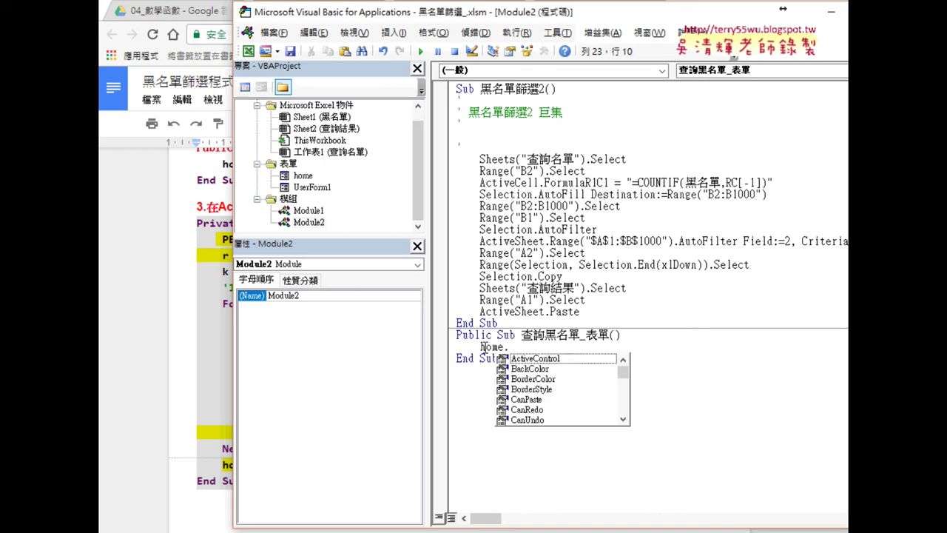
type("show")
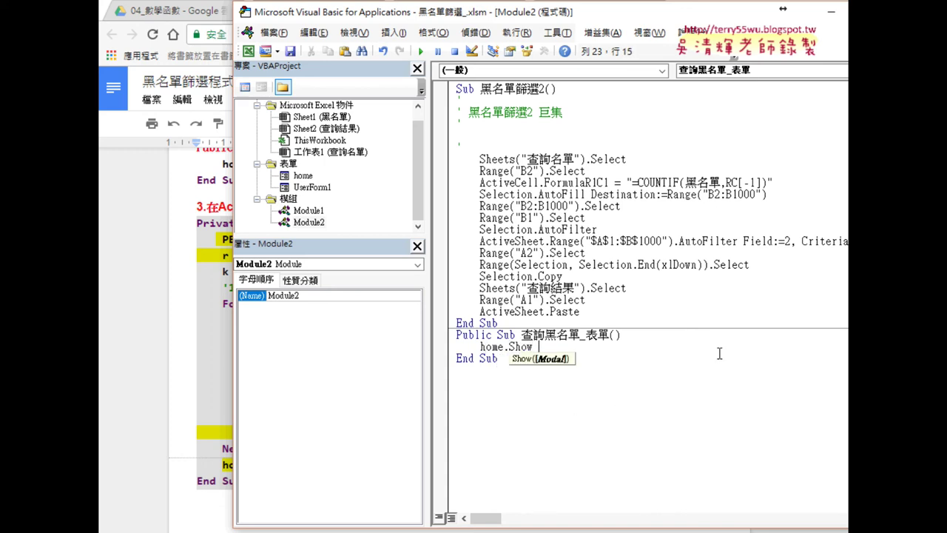
left_click(724, 368)
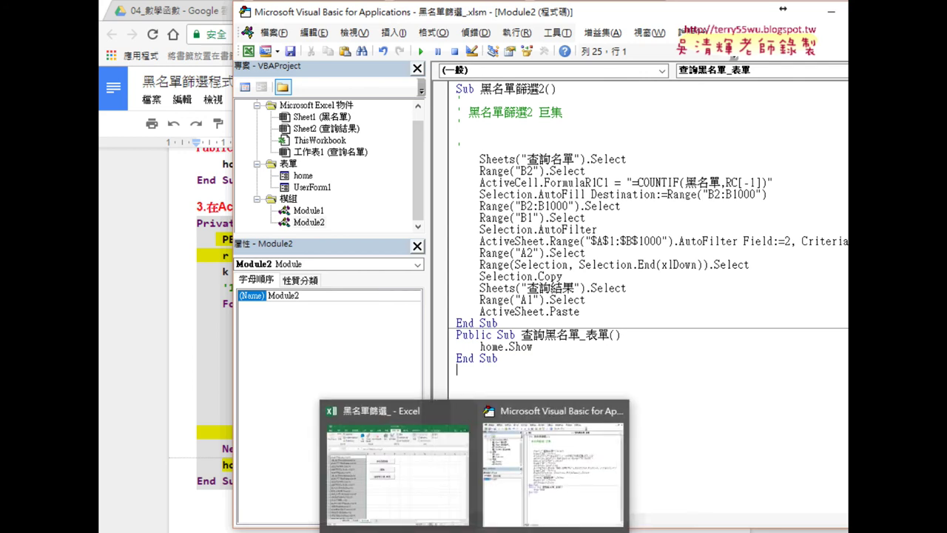
- Scroll up and down through the Google Docs progress-bar notes, then return to Excel
left_click(271, 444)
scroll(441, 337, "up", 2)
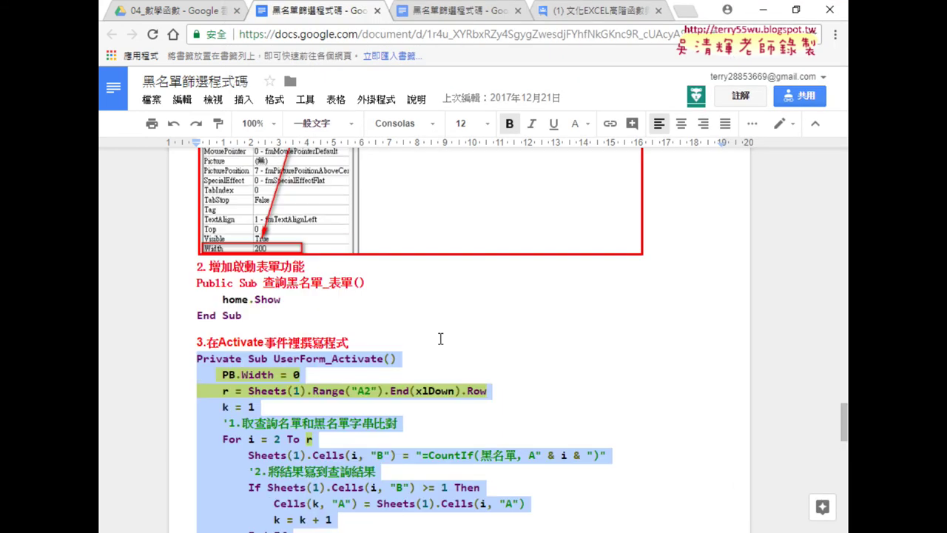
scroll(441, 337, "up", 3)
scroll(441, 337, "up", 3)
scroll(438, 337, "up", 3)
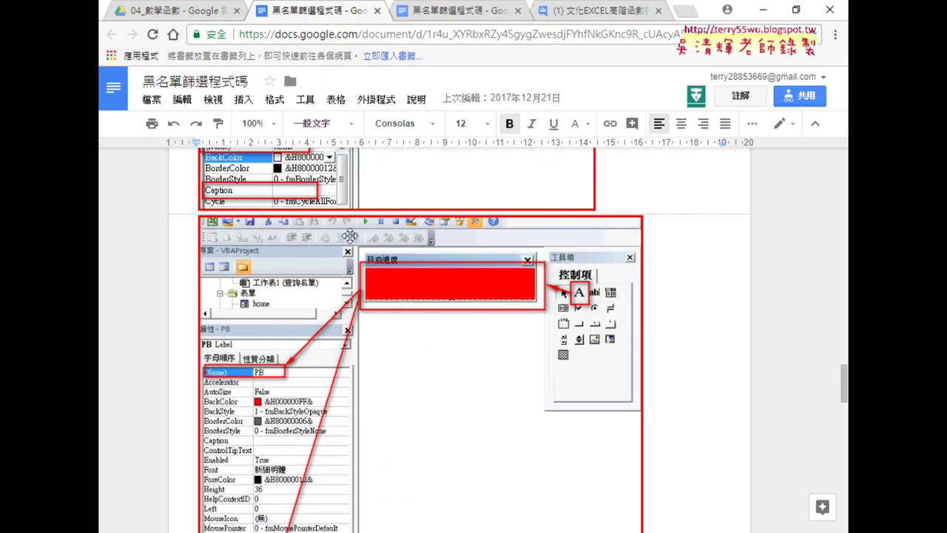
scroll(350, 237, "up", 1)
scroll(315, 244, "up", 3)
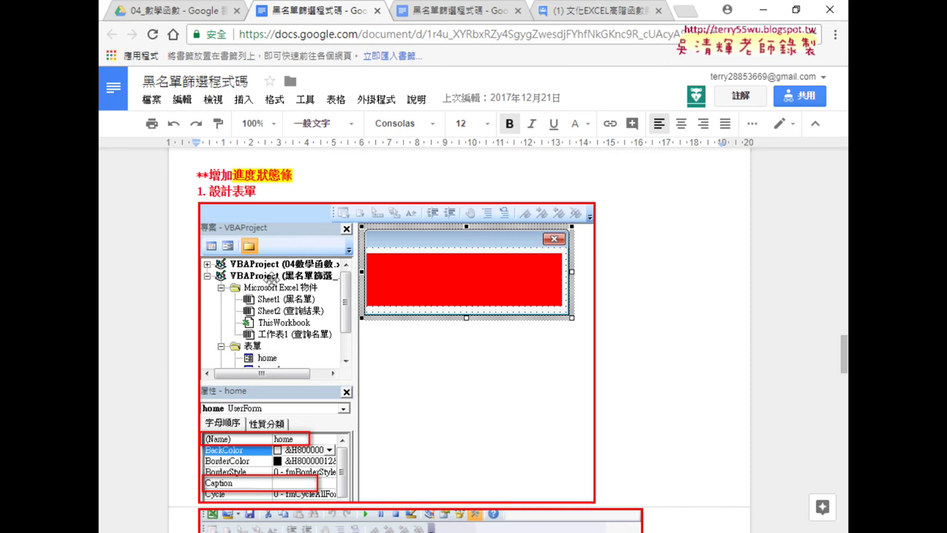
scroll(319, 349, "down", 1)
scroll(324, 349, "down", 1)
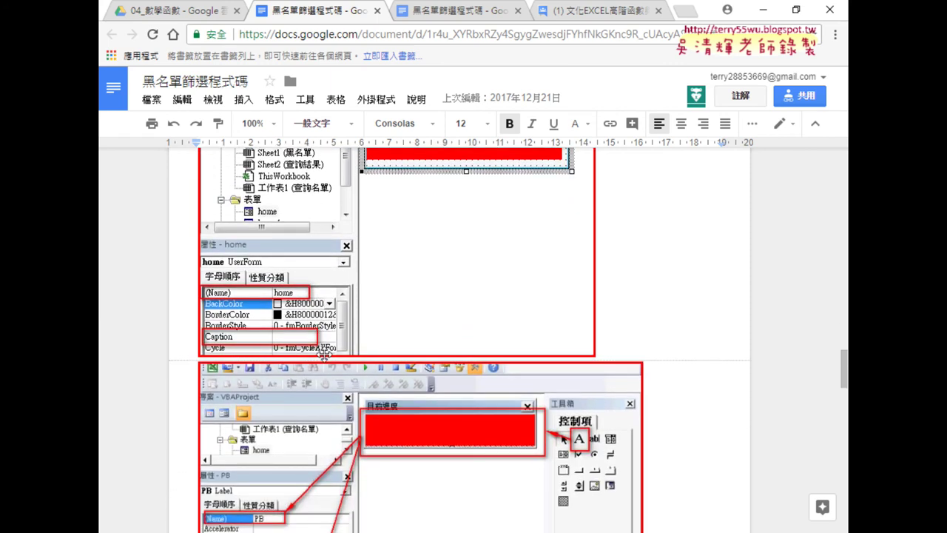
scroll(324, 348, "down", 2)
scroll(364, 378, "down", 2)
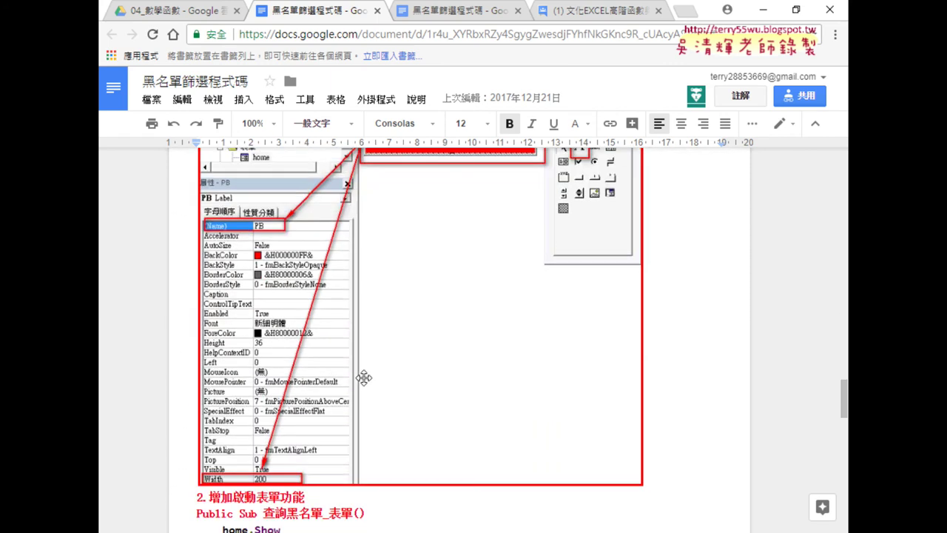
scroll(364, 378, "down", 3)
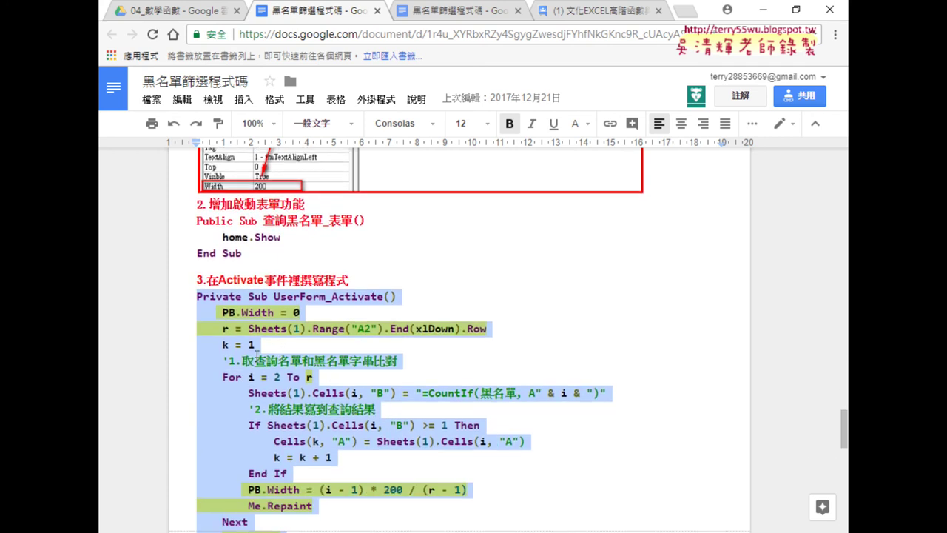
scroll(364, 377, "down", 1)
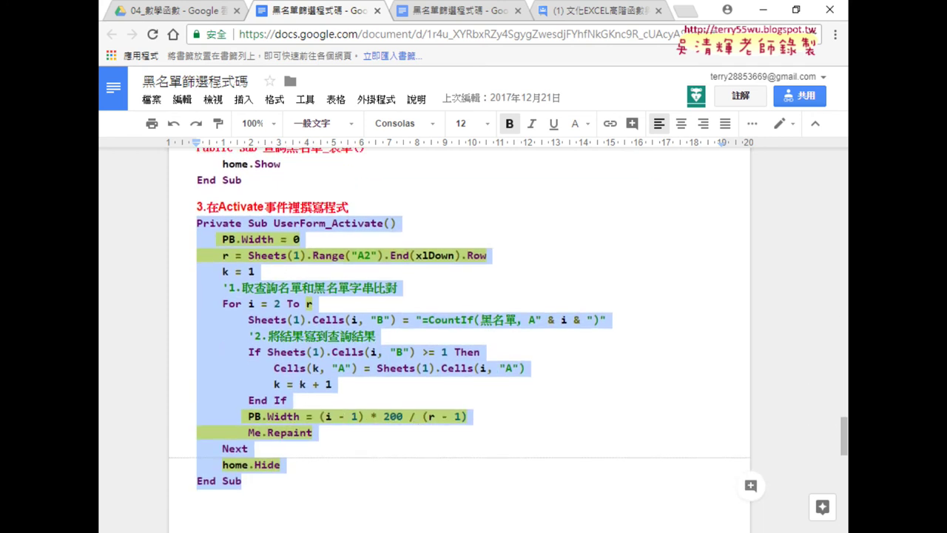
left_click(436, 499)
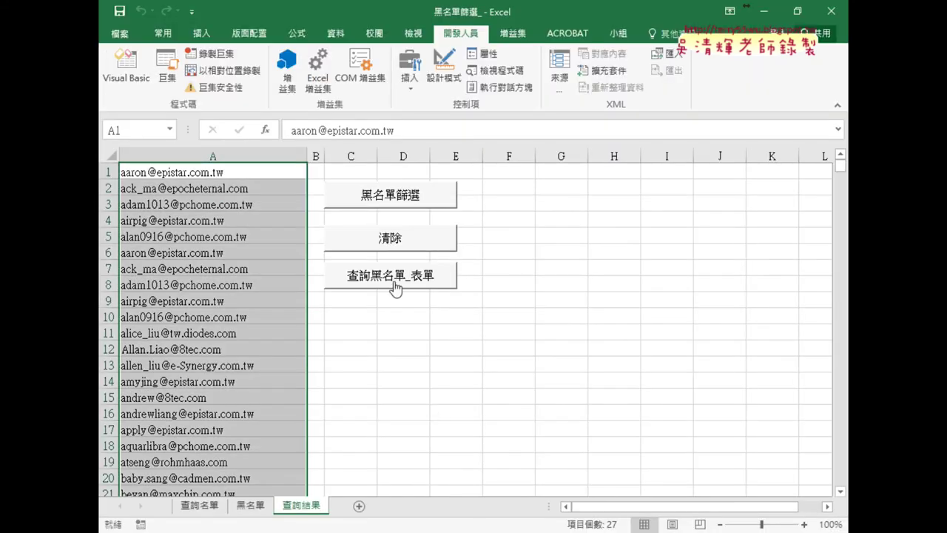
- Clear column A with 清除 and run 查詢黑名單_表單 twice, watching the red progress bar fill
left_click(401, 248)
left_click(400, 283)
left_click(407, 243)
left_click(411, 277)
- Clear column A with 清除 and rerun 查詢黑名單_表單 once more
left_click(428, 238)
left_click(428, 278)
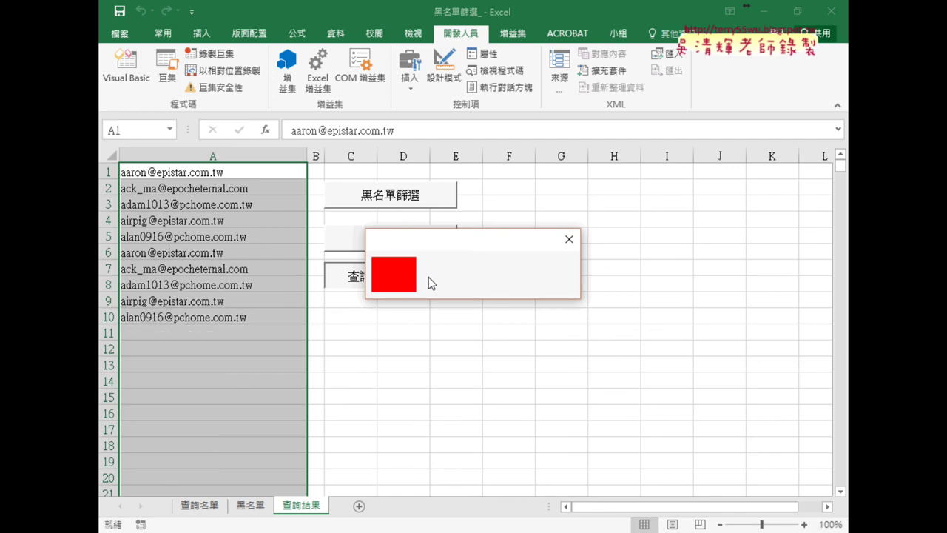